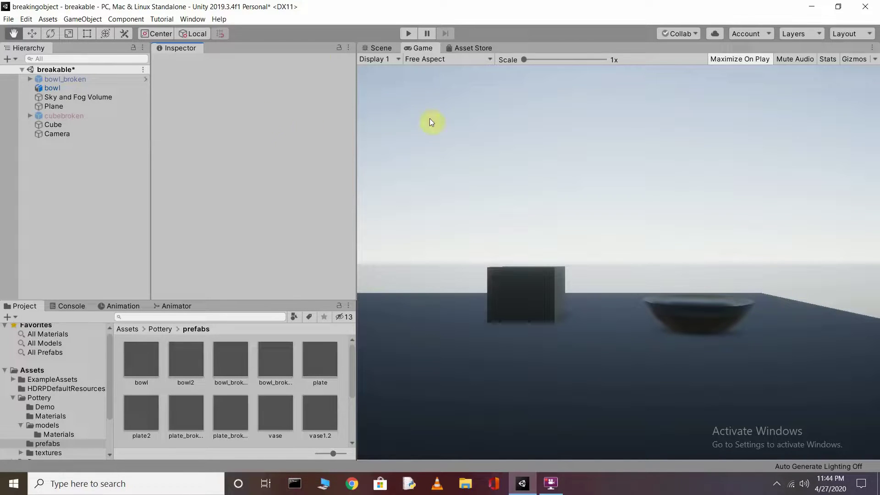
Play-test the scene by breaking the bowl and the cube, and stop the game.
left_click(411, 34)
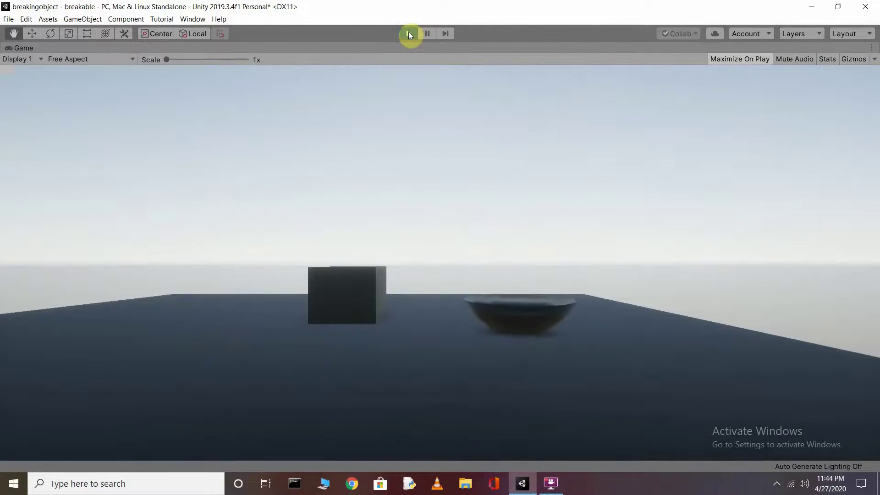
left_click(518, 314)
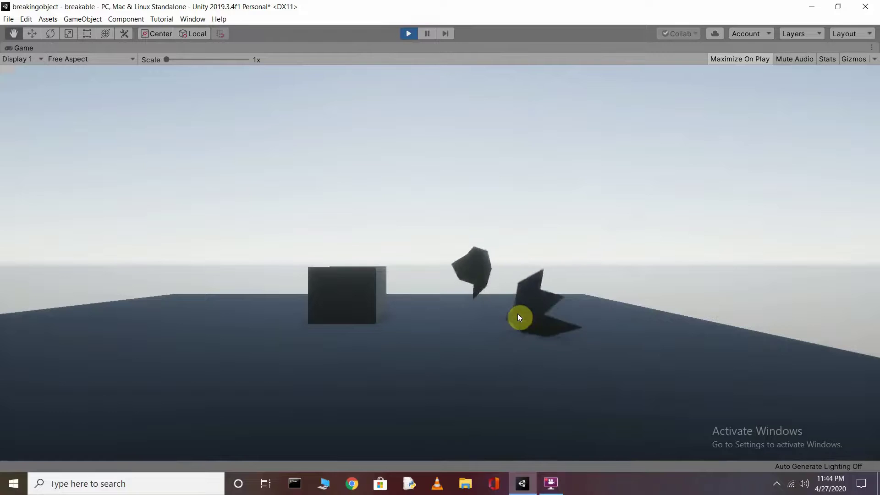
left_click(366, 291)
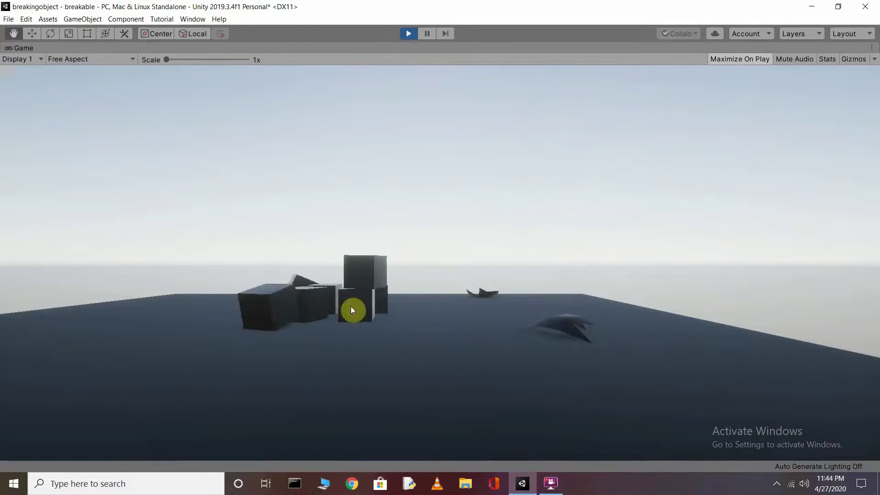
left_click(409, 33)
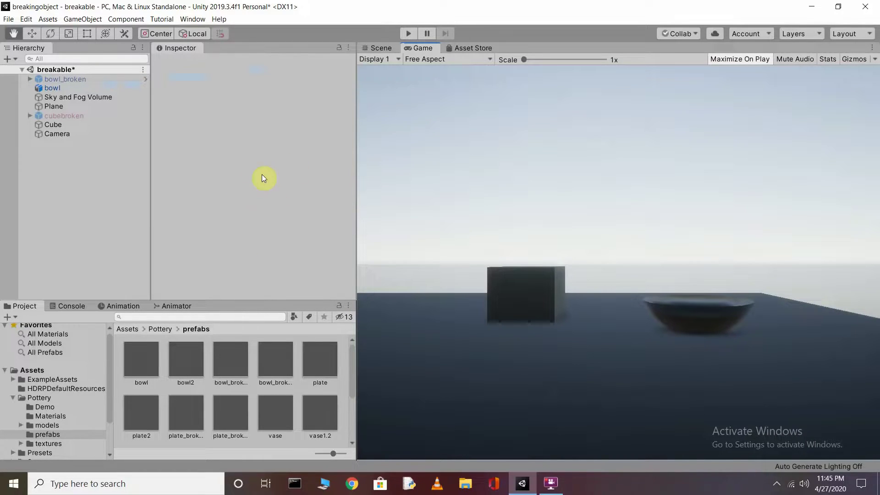
Search the Asset Store for "breakble" assets.
left_click(473, 49)
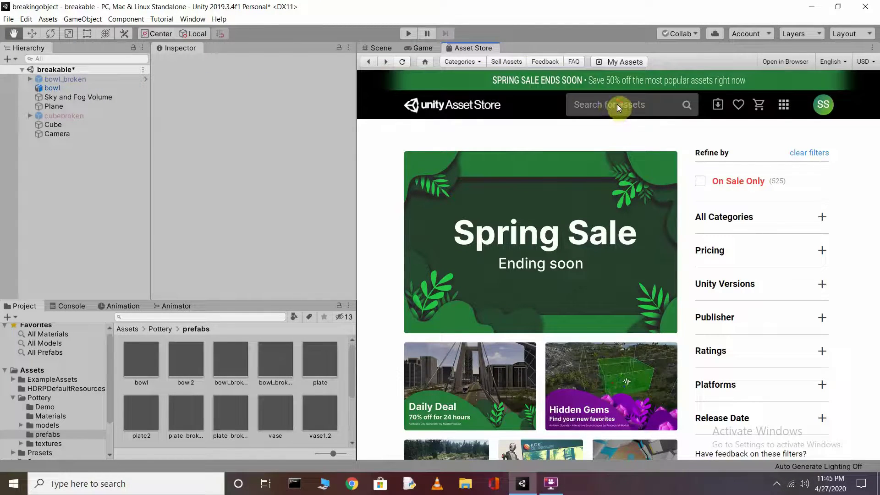
left_click(637, 103)
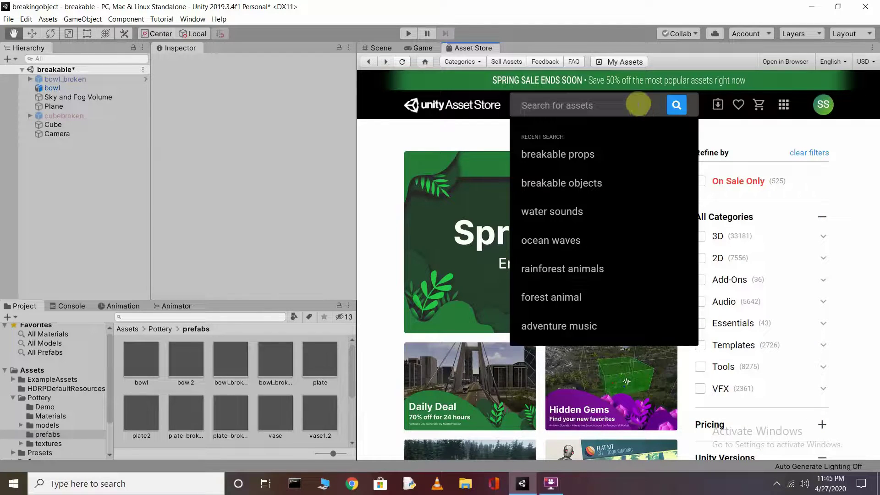
type("breakb")
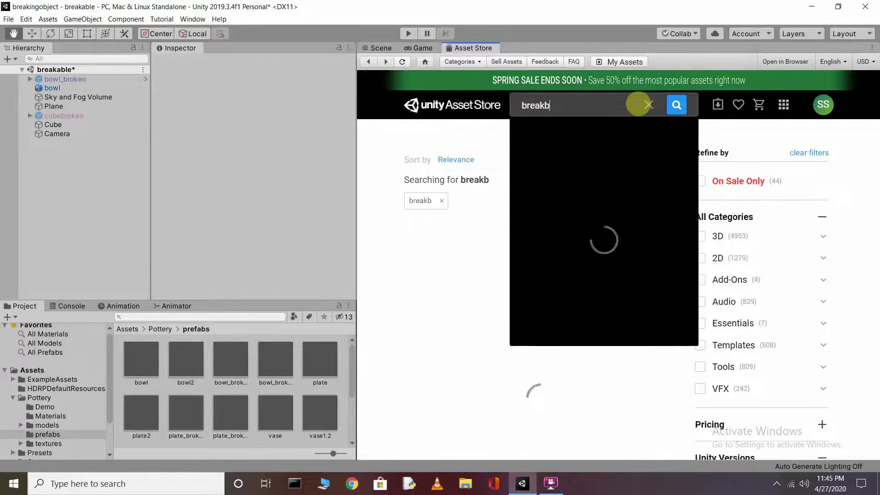
type("le")
key("Return")
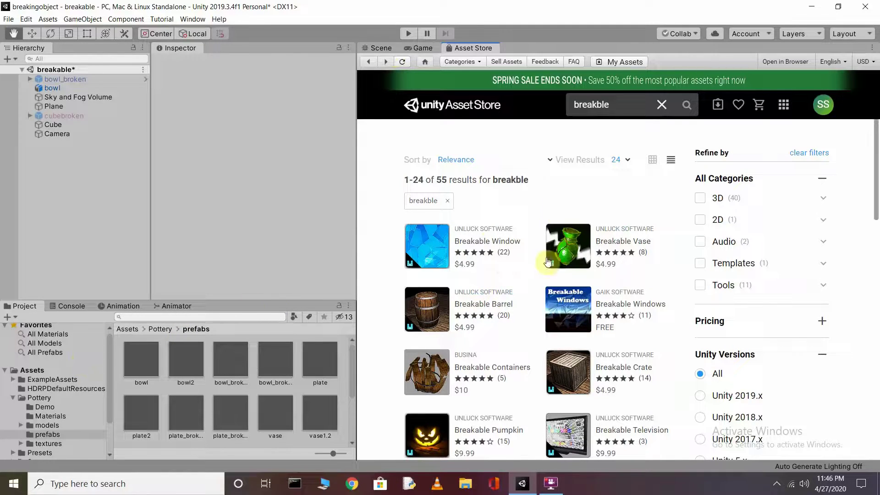
Return to the Scene view and open the prefabs folder inside the Pottery assets.
left_click(387, 47)
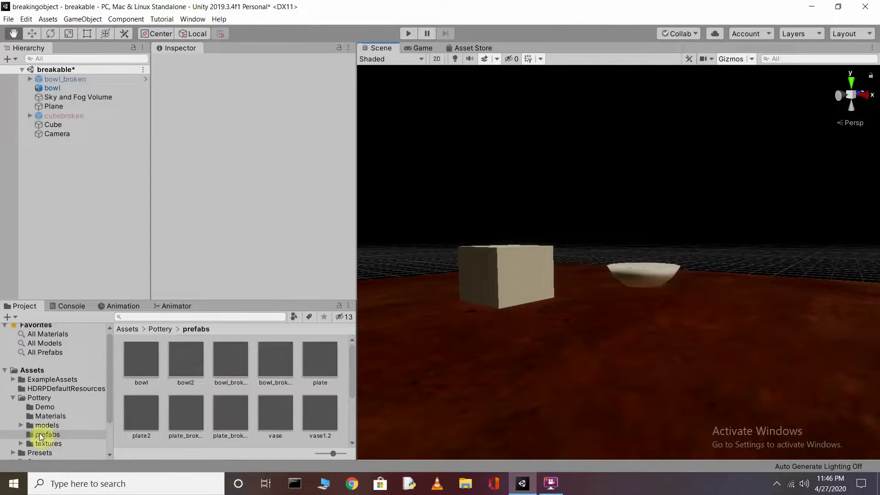
left_click(49, 395)
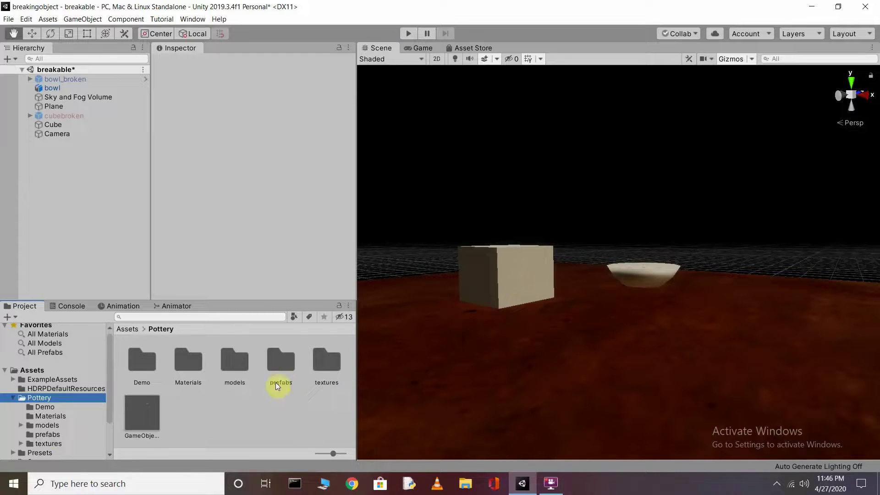
double_click(280, 360)
scroll(320, 358, "up", 2)
Place the intact plate and bowl prefabs on the plane in front of the cube.
left_click_drag(319, 364, 670, 328)
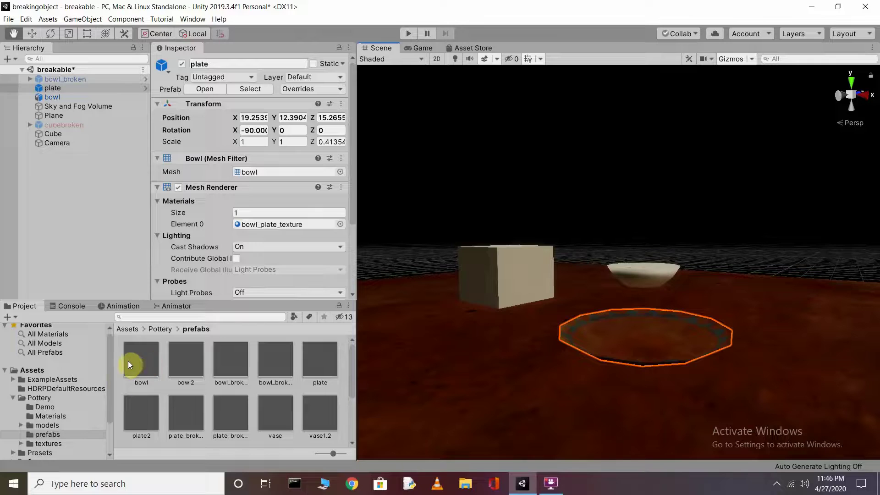
left_click(146, 361)
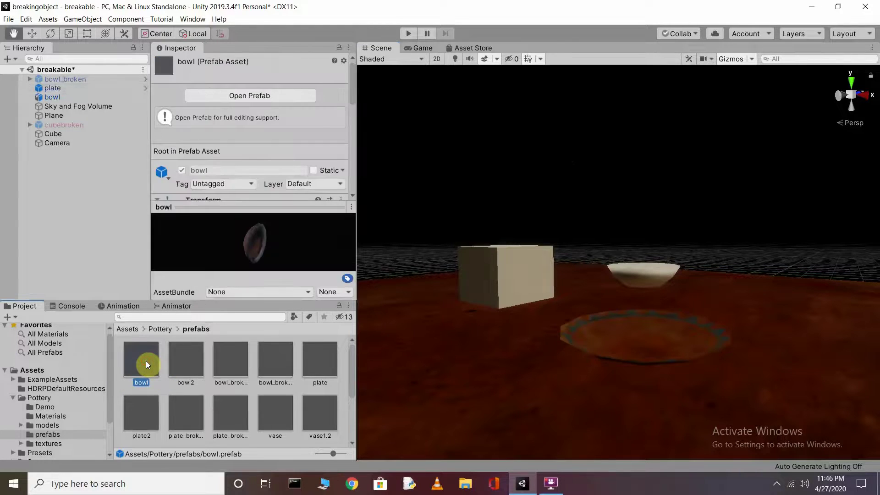
left_click_drag(146, 361, 484, 352)
middle_click_drag(546, 320, 572, 312)
scroll(572, 311, "down", 2)
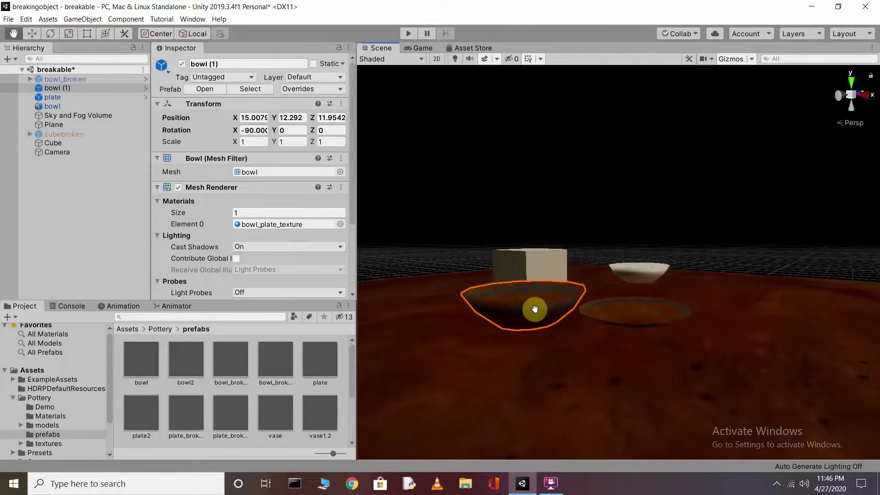
left_click(584, 215)
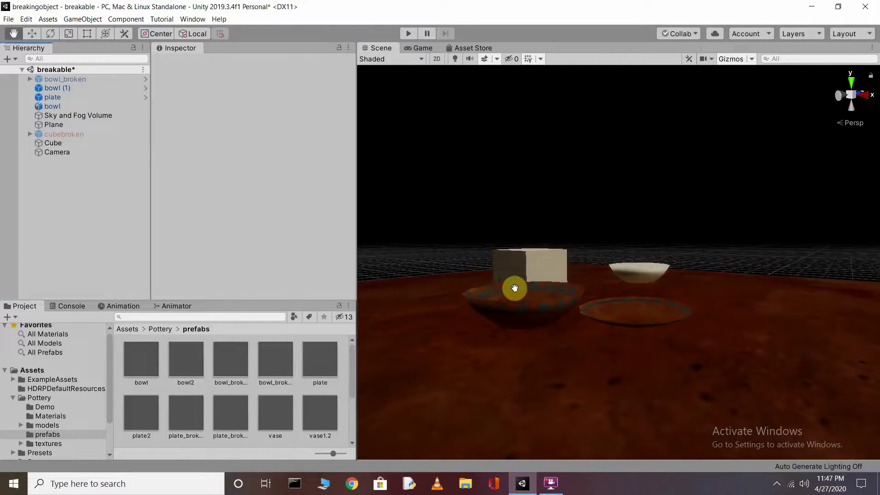
Place the plate_broken prefab from the Pottery prefabs on the plane in front of the cube.
scroll(183, 385, "down", 1)
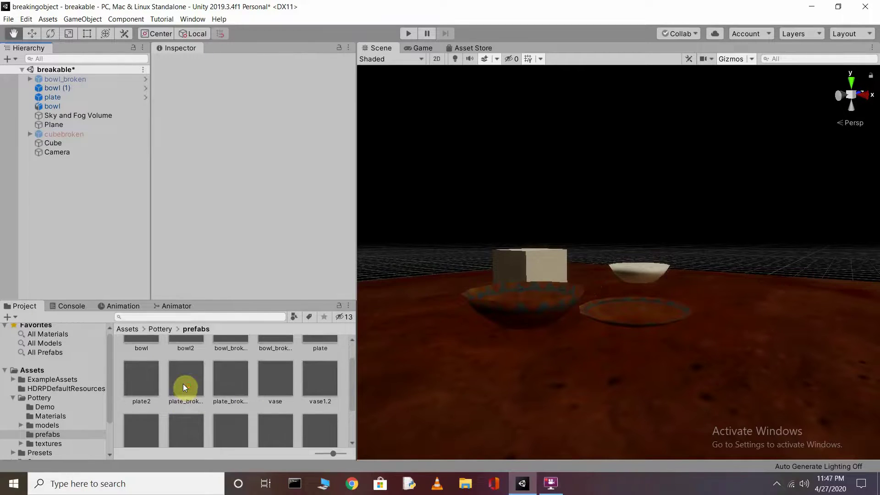
scroll(183, 386, "up", 1)
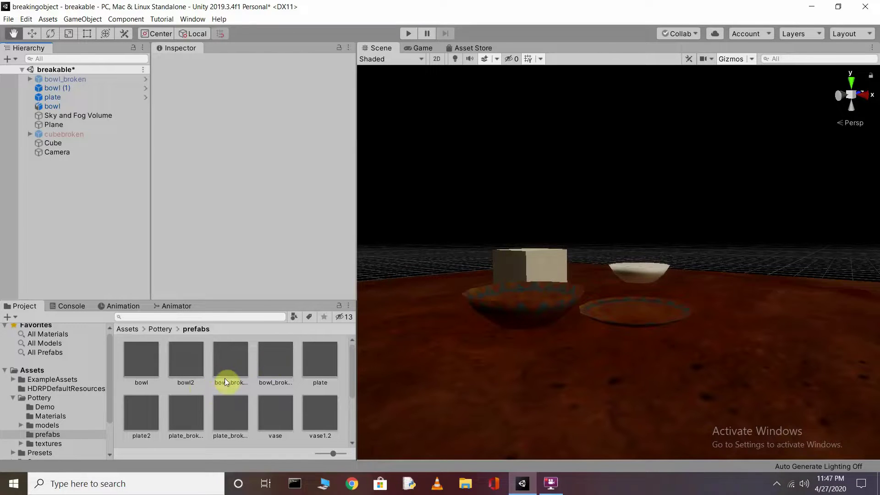
left_click(186, 417)
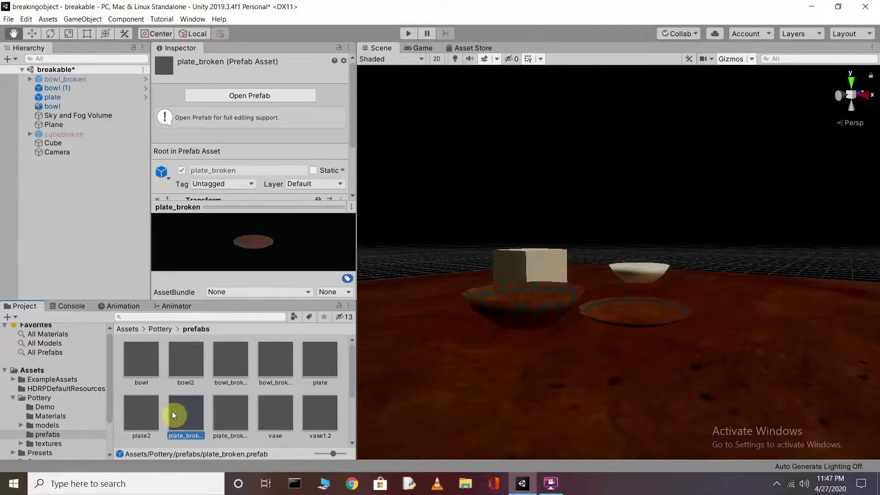
left_click_drag(205, 403, 566, 375)
Undo the placement of the intact plate and the extra bowl.
key("ctrl+z")
key("ctrl+z")
key("ctrl+z")
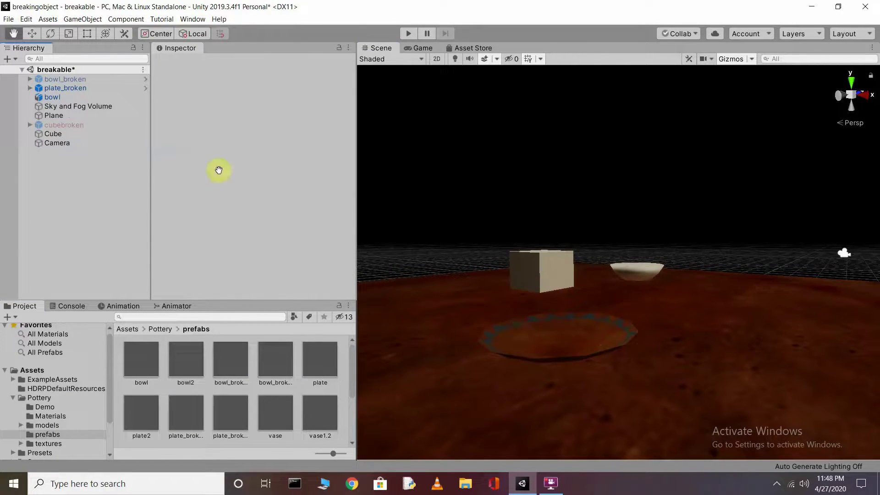
Add a Rigidbody component to plate_broken together with its child pieces 1 to 4.
left_click(85, 88)
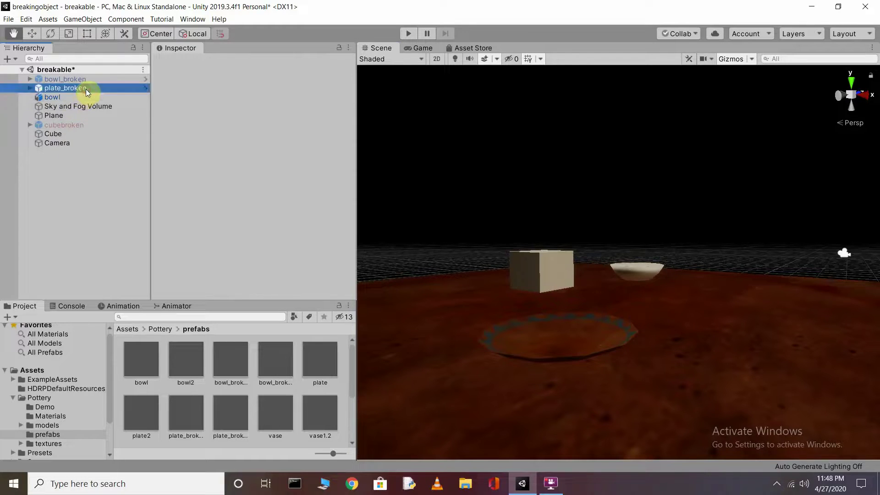
left_click(30, 88)
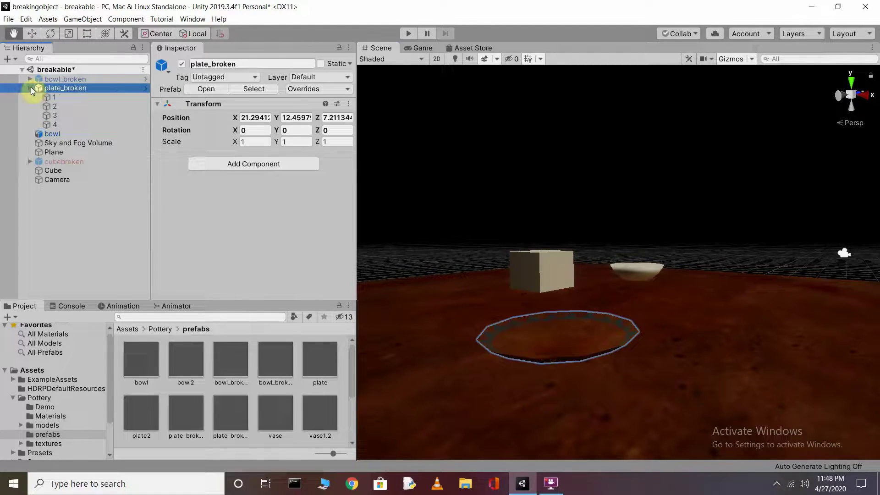
left_click(67, 97, "ctrl")
left_click(59, 108, "ctrl")
left_click(59, 111, "ctrl")
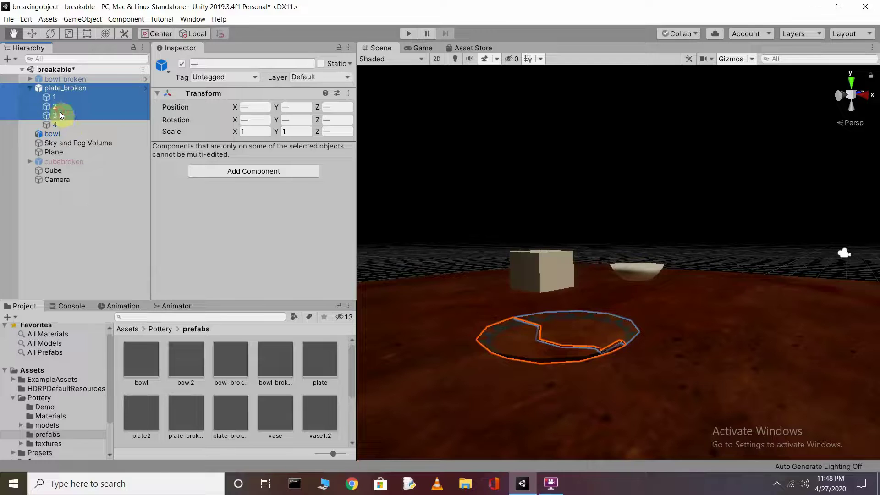
left_click(61, 121, "ctrl")
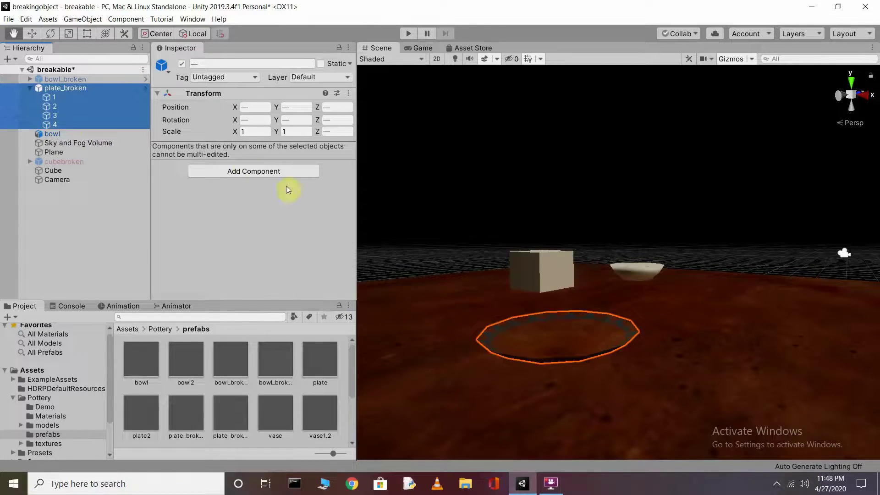
left_click(250, 172)
type("r")
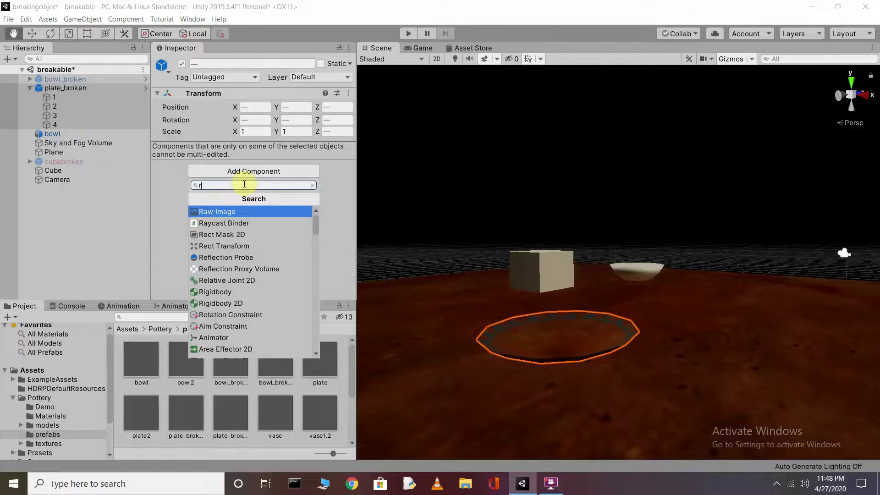
key("BackSpace")
type("ri")
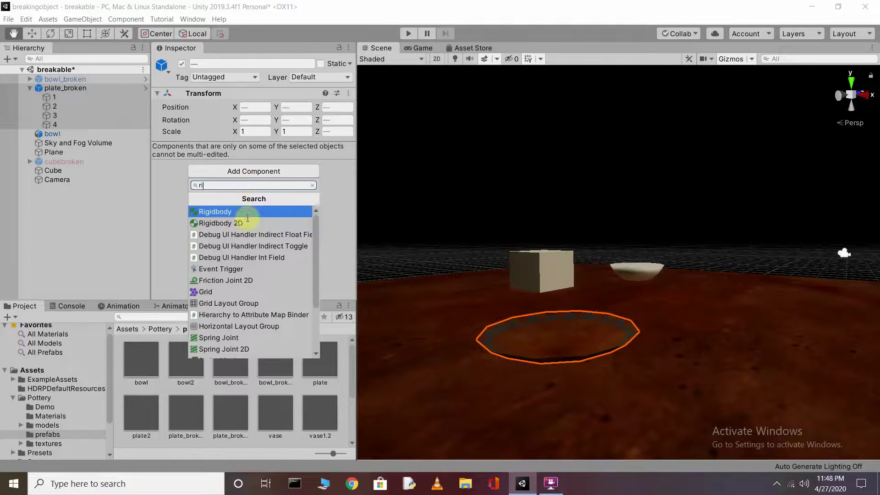
left_click(225, 213)
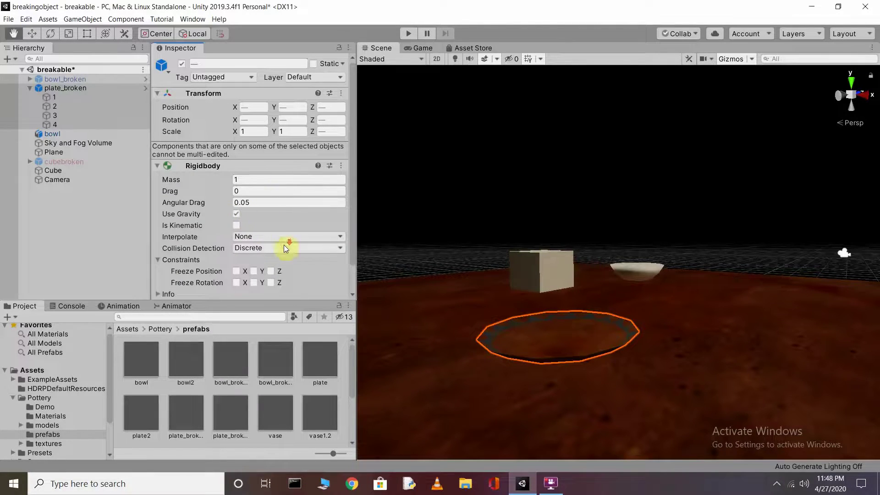
Add a Mesh Collider to plate_broken and its four pieces, with Convex enabled.
scroll(275, 253, "down", 1)
left_click(246, 287)
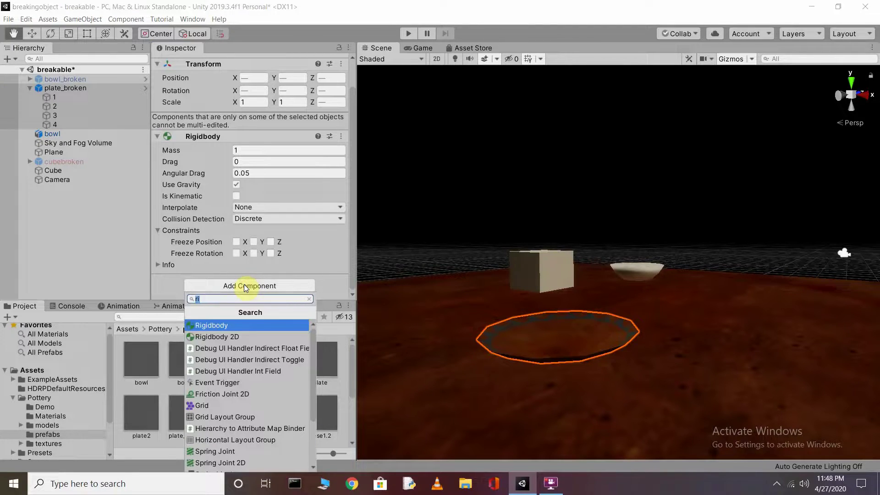
key("BackSpace")
type("me")
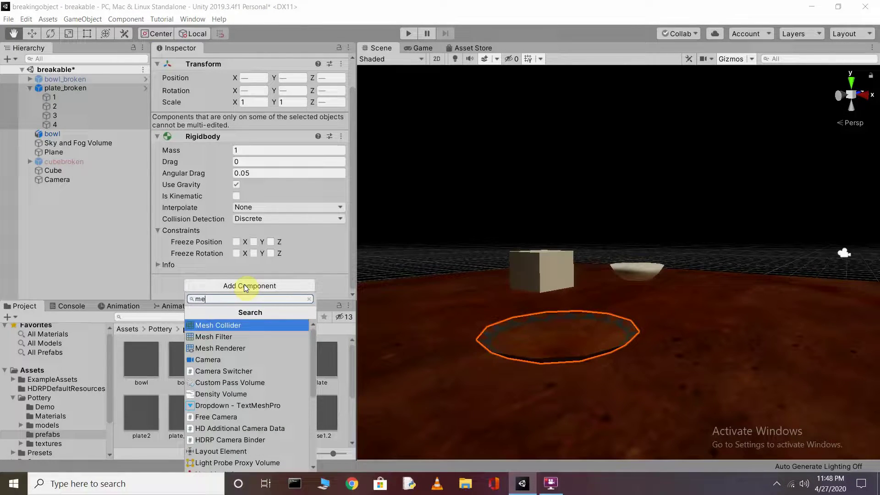
left_click(233, 327)
scroll(250, 284, "down", 3)
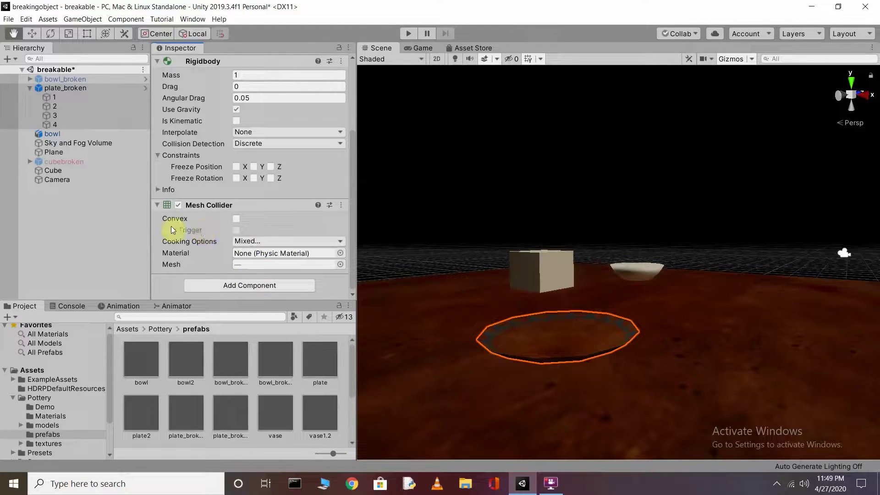
left_click(235, 218)
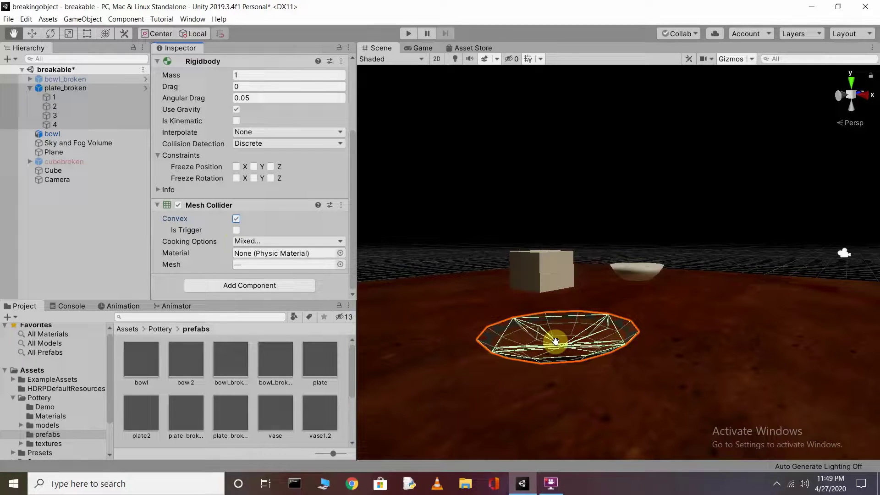
Set the Rigidbody mass of plate_broken and its pieces to 22 and clear the selection.
scroll(247, 183, "up", 5)
left_click(247, 178)
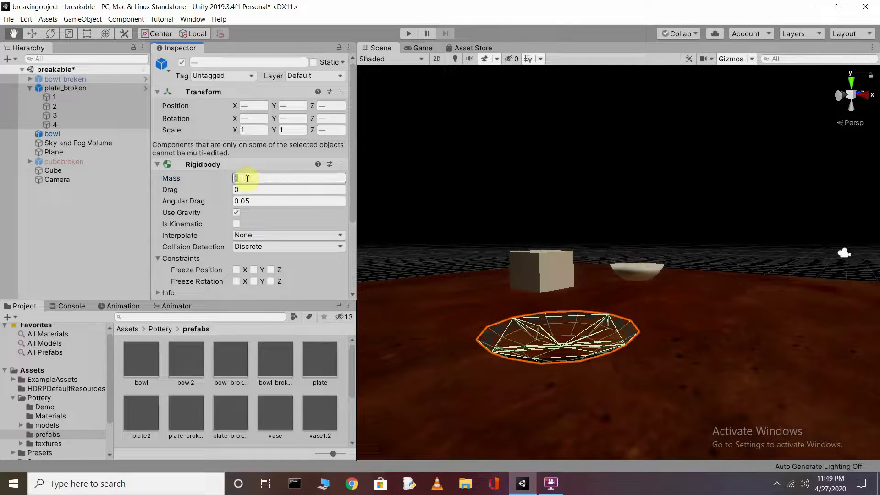
key("BackSpace")
type("22")
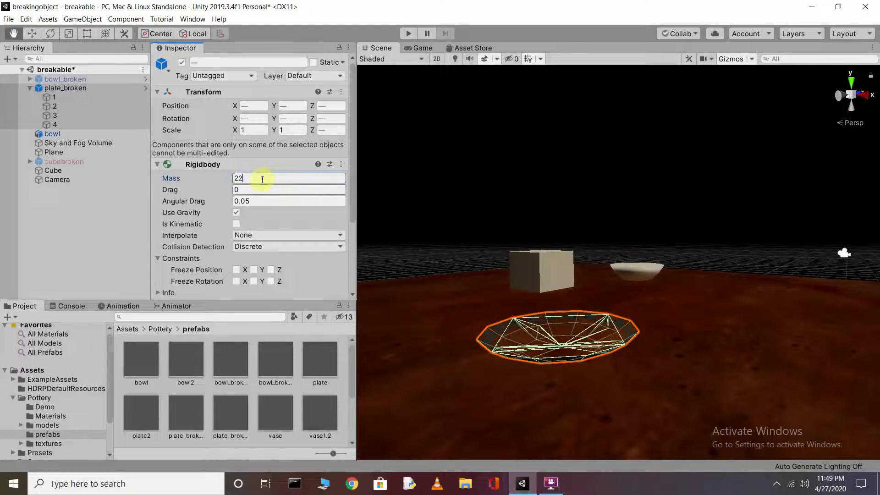
left_click(96, 212)
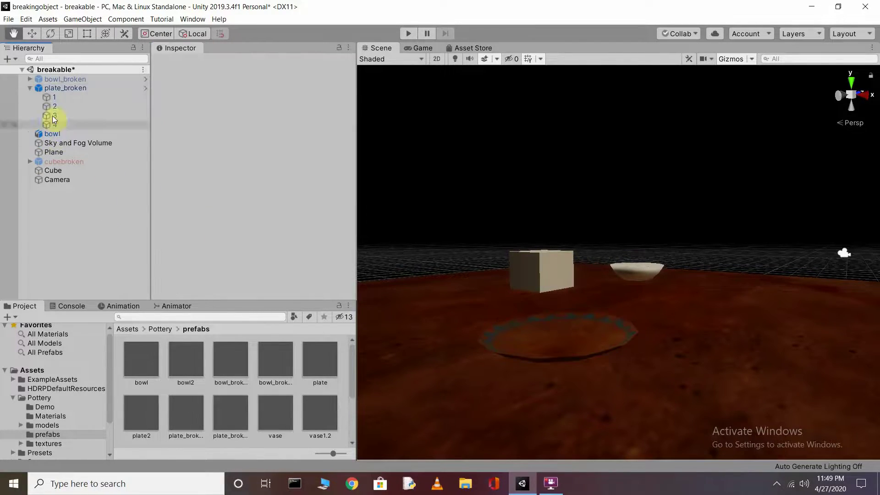
Save the plate_broken object as a new original prefab in the Assets/Pottery folder.
left_click(65, 87)
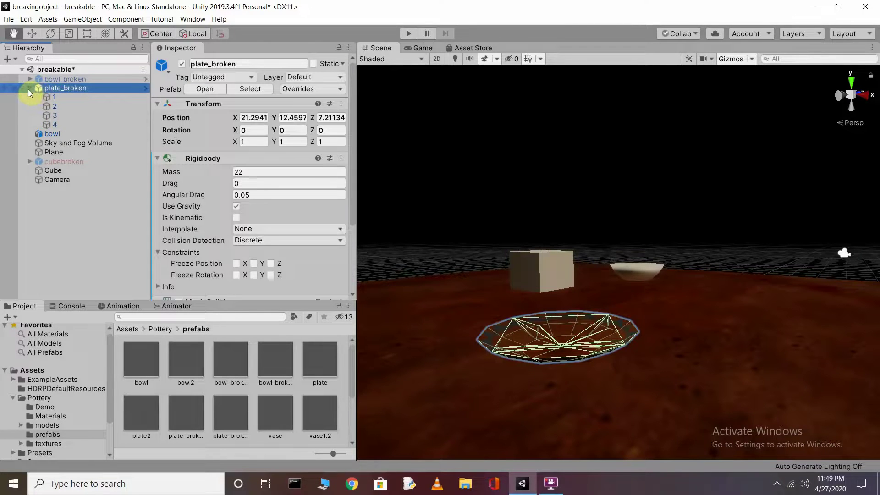
left_click(29, 88)
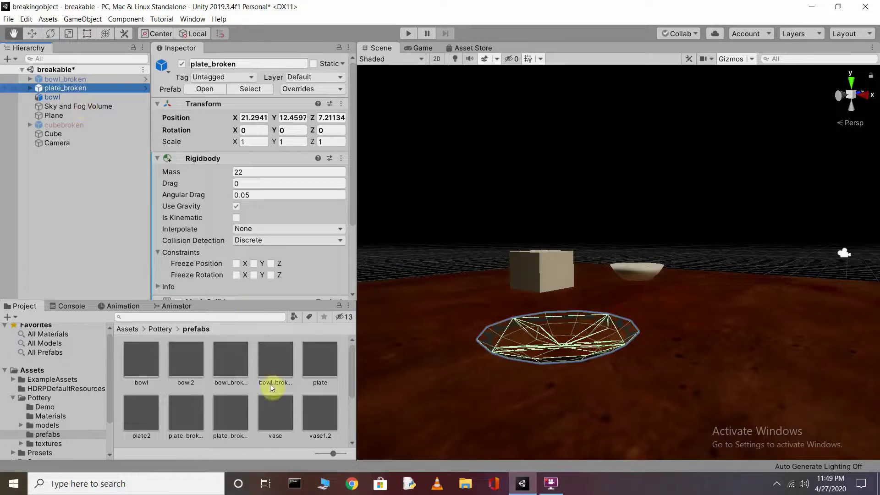
left_click(155, 330)
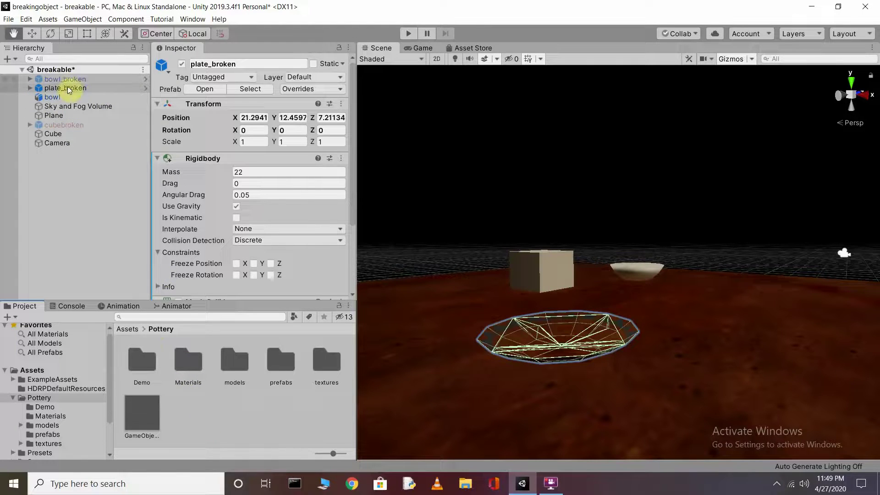
left_click_drag(66, 87, 230, 424)
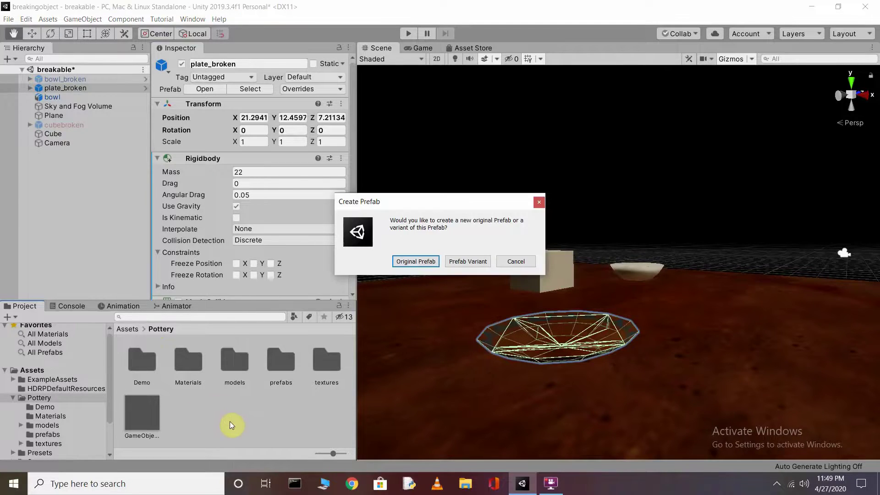
left_click(432, 263)
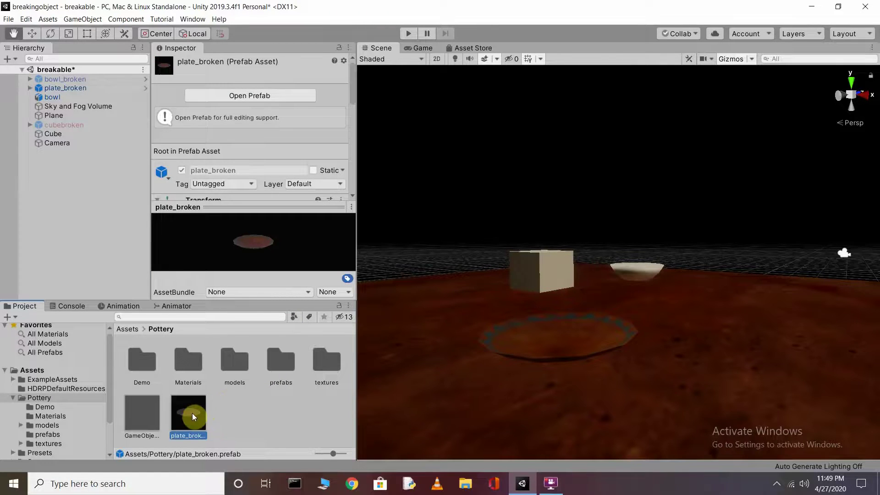
left_click(257, 412)
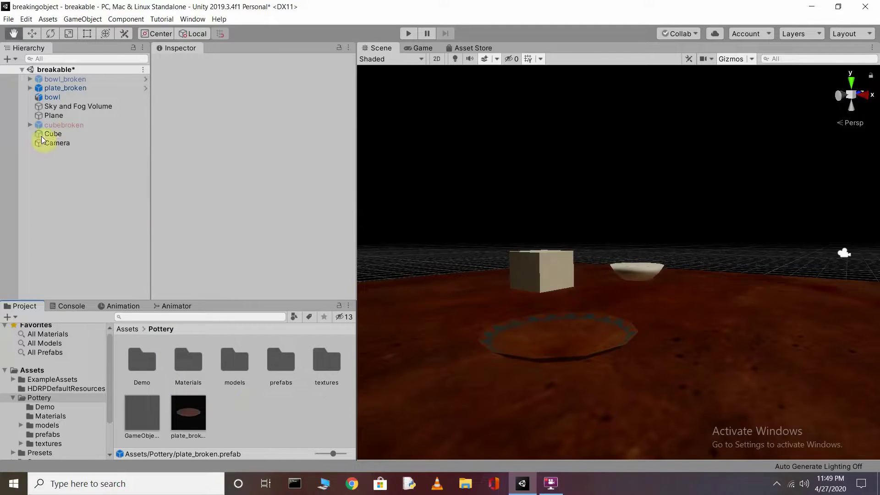
Deactivate plate_broken in the scene and clear the selection.
left_click(74, 88)
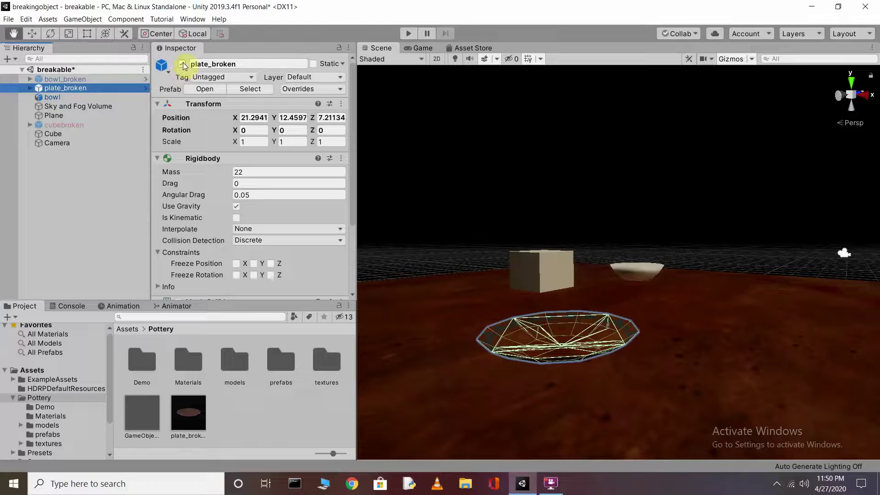
left_click(182, 64)
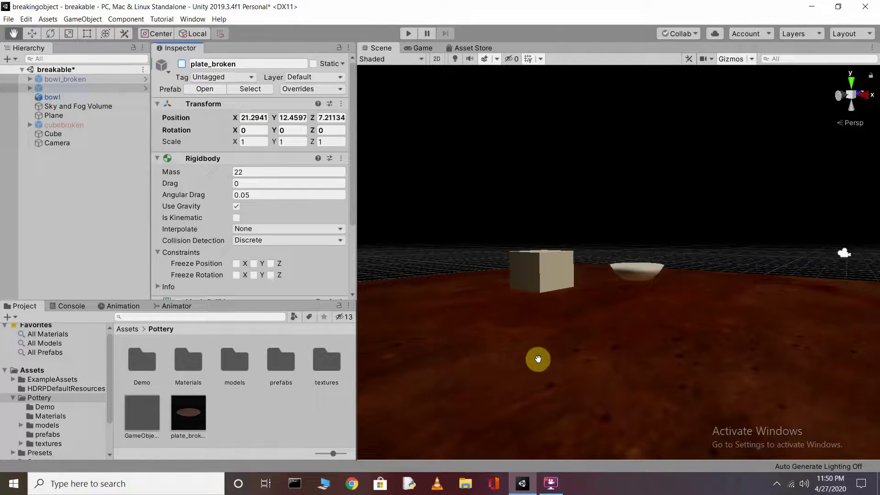
left_click(28, 186)
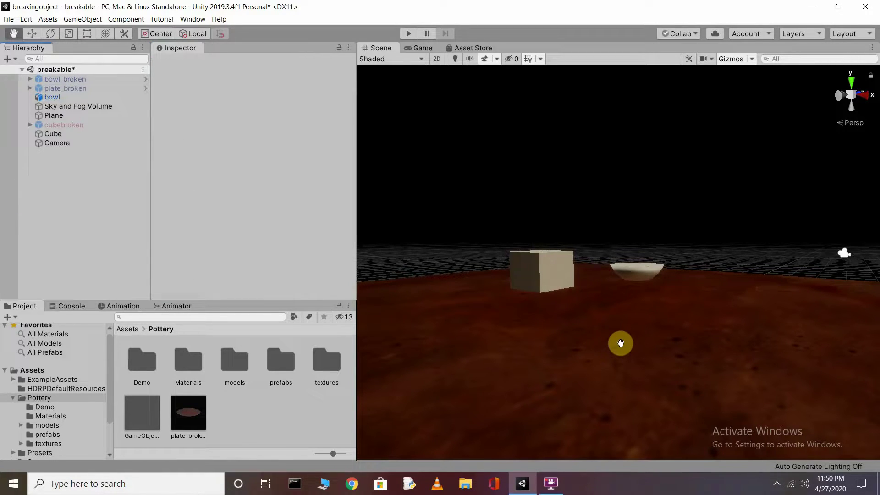
Place the intact plate prefab from Pottery/prefabs on the plane where the broken plate sits.
double_click(281, 362)
left_click(320, 363)
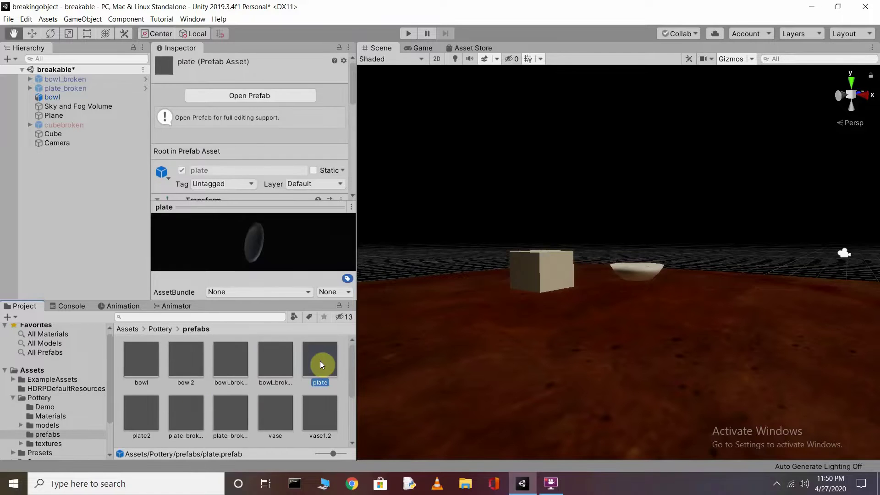
left_click_drag(320, 364, 575, 360)
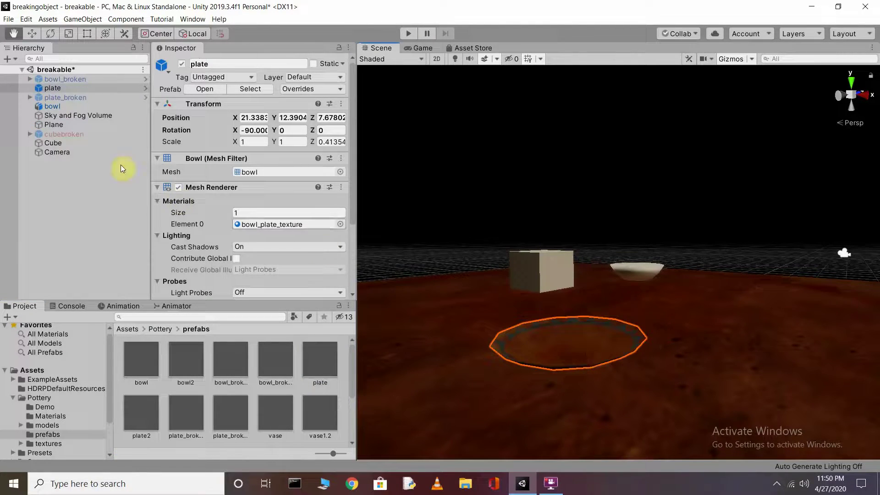
Briefly reactivate plate_broken to compare its position with the intact plate, and deactivate it again.
left_click(69, 97)
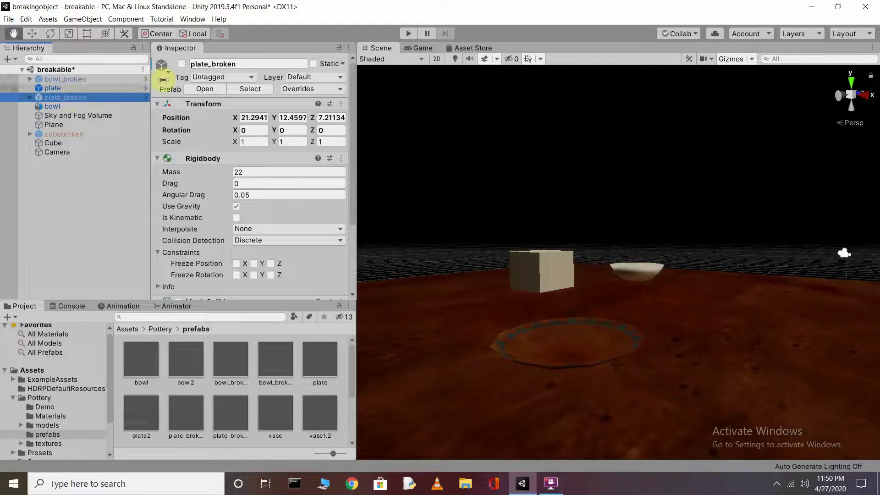
left_click(182, 64)
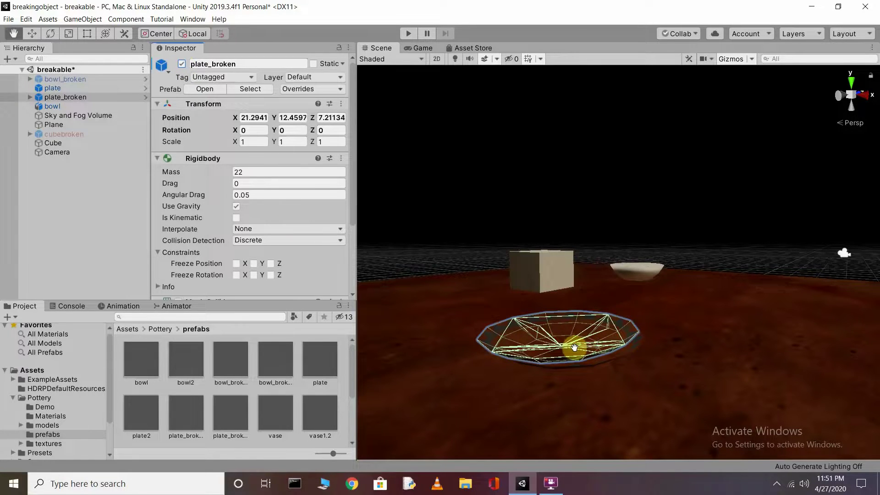
key("alt+shift+a")
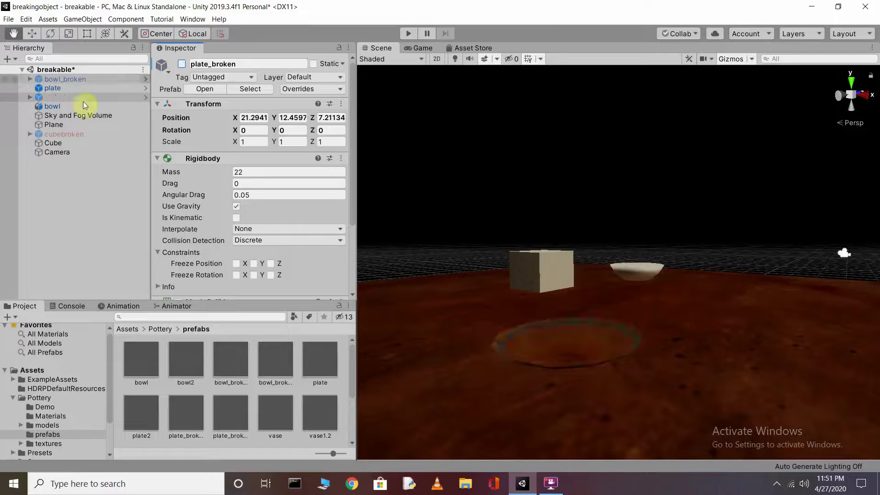
Add a Rigidbody component to the intact plate.
left_click(69, 123)
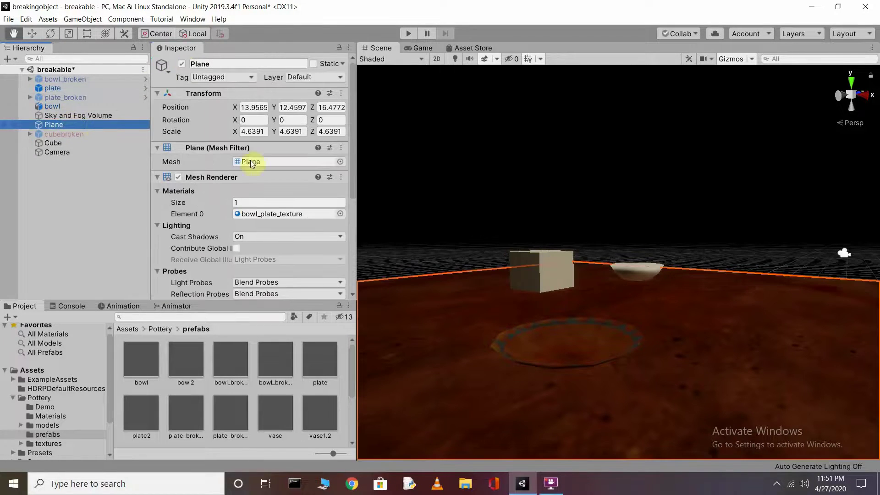
left_click(525, 343)
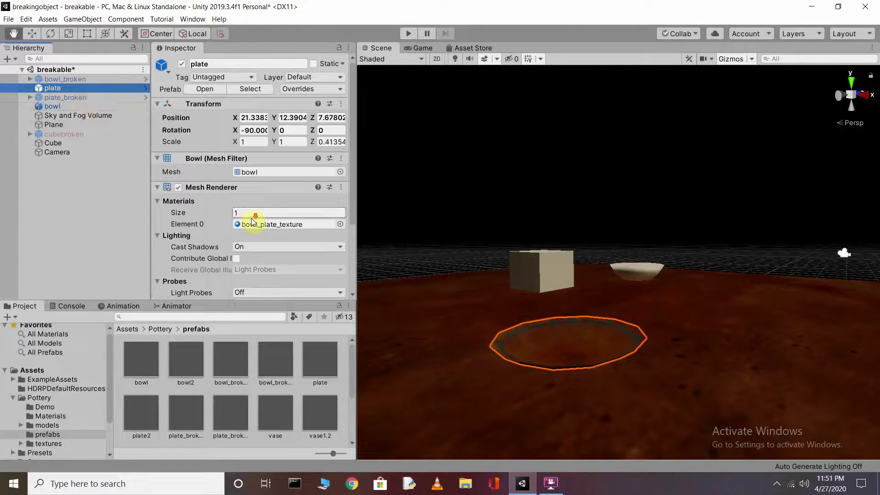
scroll(249, 220, "down", 3)
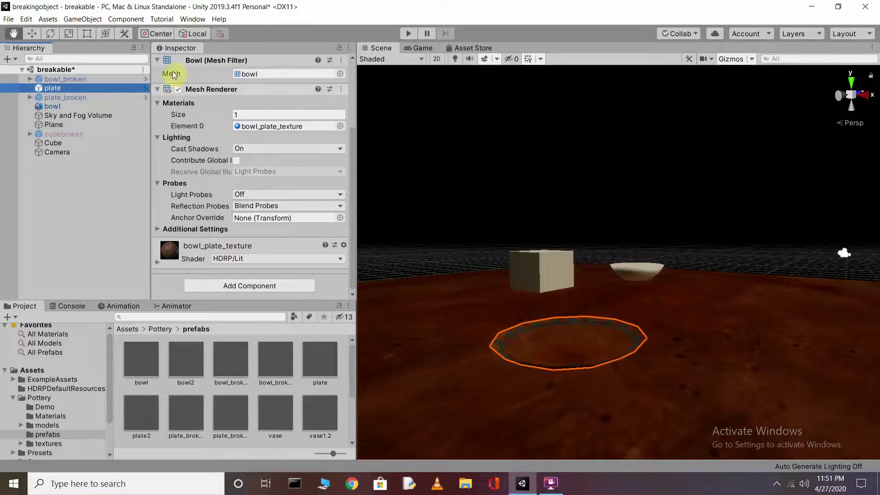
left_click(245, 285)
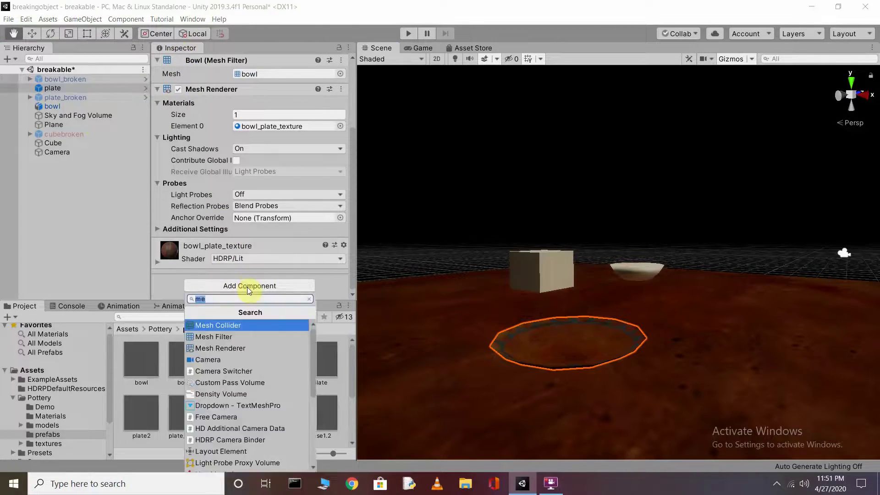
left_click(222, 300)
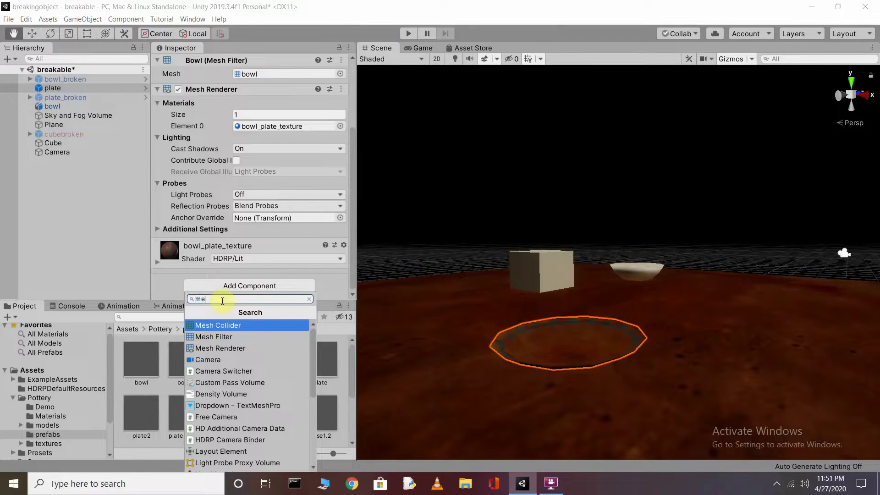
key("BackSpace")
key("BackSpace")
type("r")
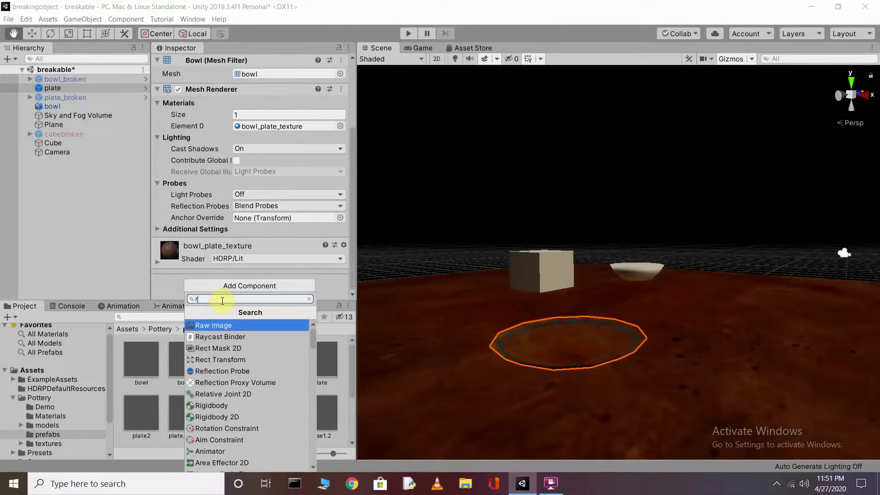
left_click(214, 405)
scroll(251, 245, "down", 5)
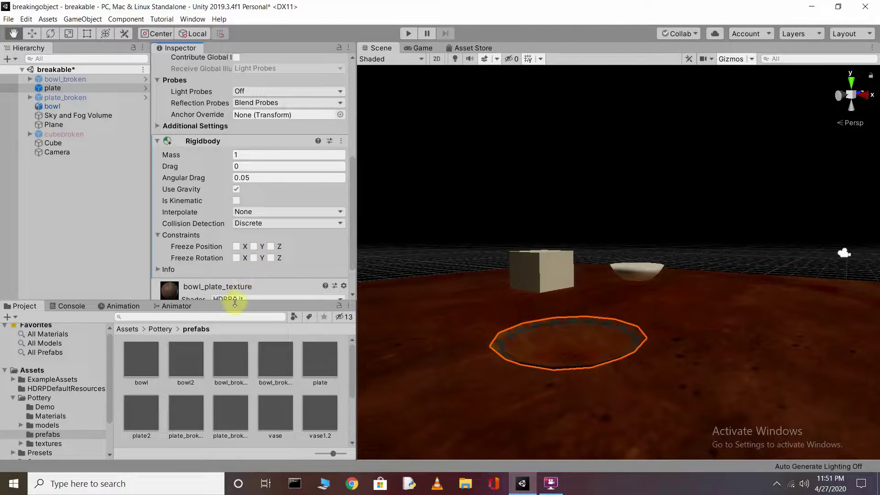
Add a Box Collider component to the intact plate and clear the selection.
left_click_drag(237, 310, 237, 316)
scroll(266, 240, "down", 2)
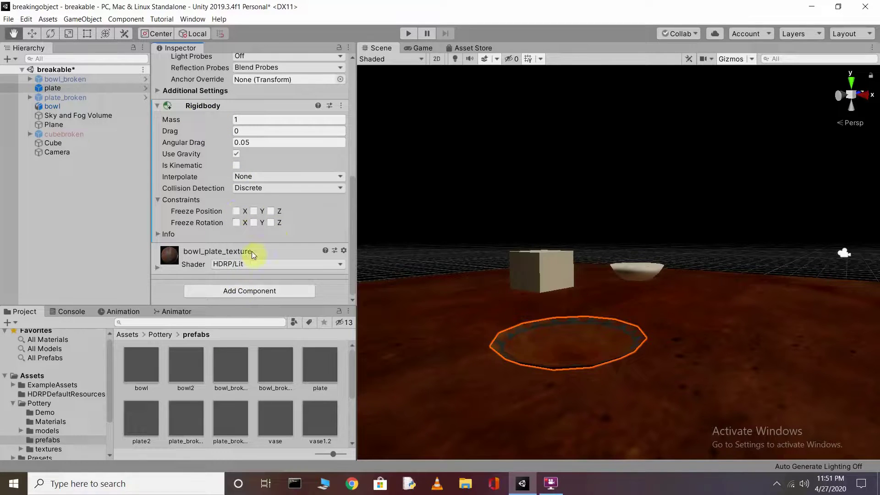
scroll(255, 252, "up", 10)
scroll(255, 247, "down", 10)
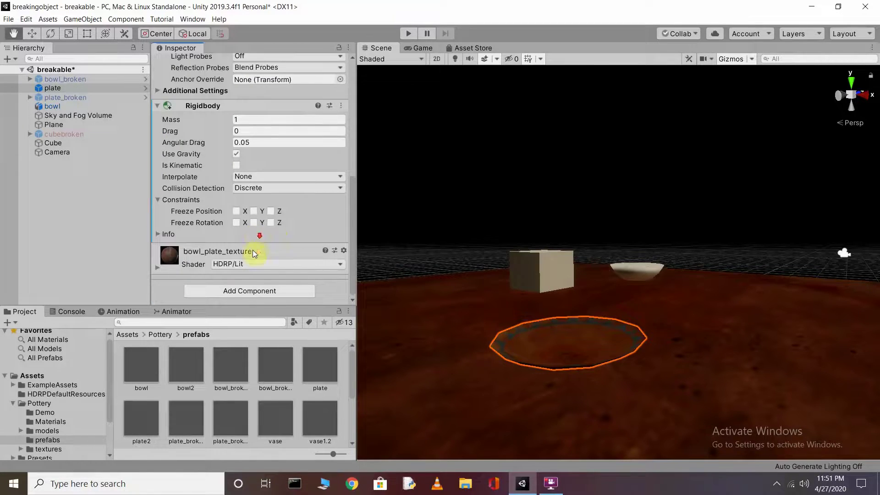
left_click(247, 291)
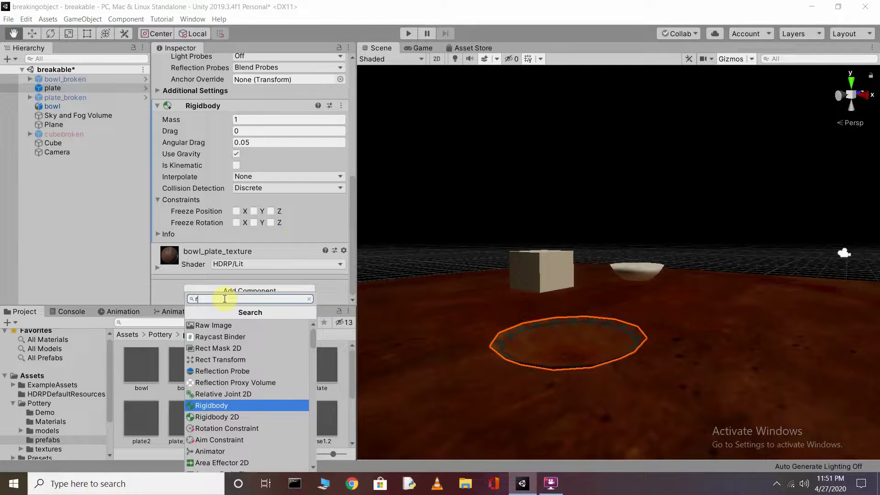
key("BackSpace")
type("bo")
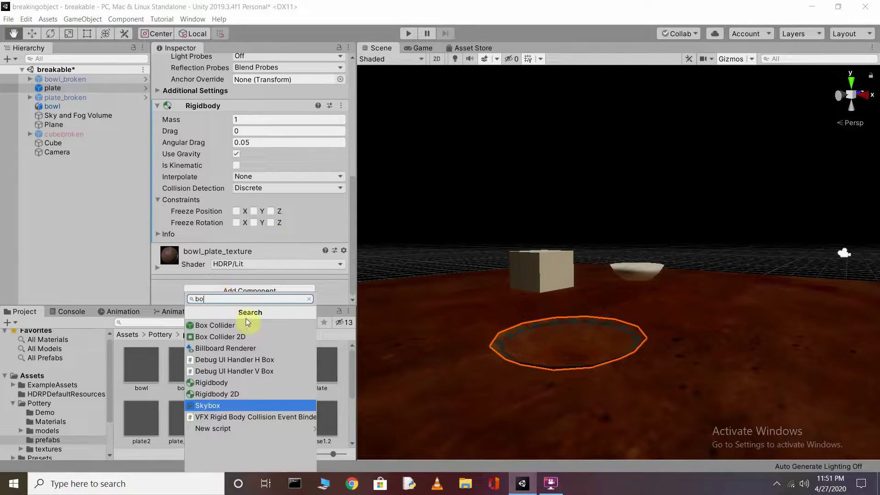
left_click(213, 326)
scroll(256, 274, "down", 4)
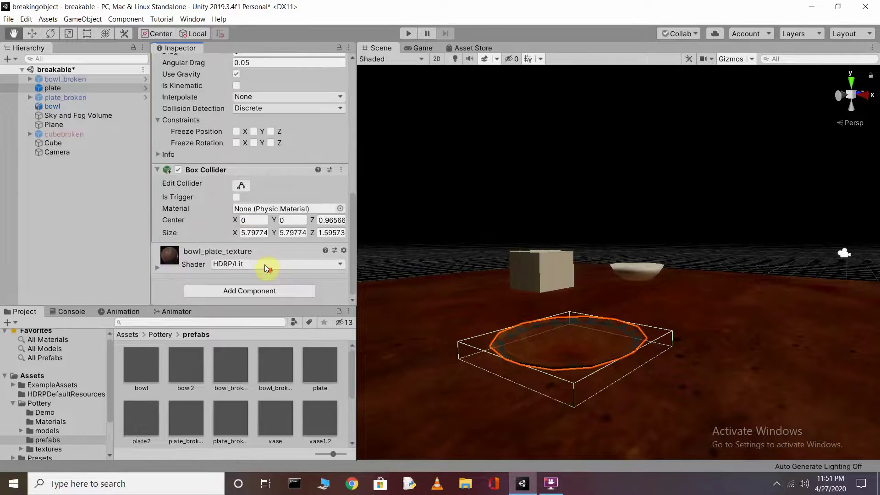
scroll(265, 256, "up", 4)
left_click(74, 220)
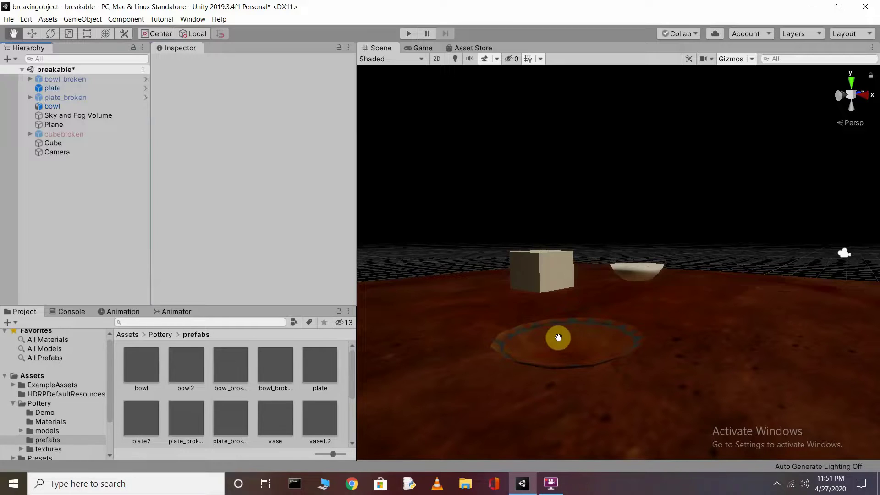
left_click_drag(243, 352, 141, 250)
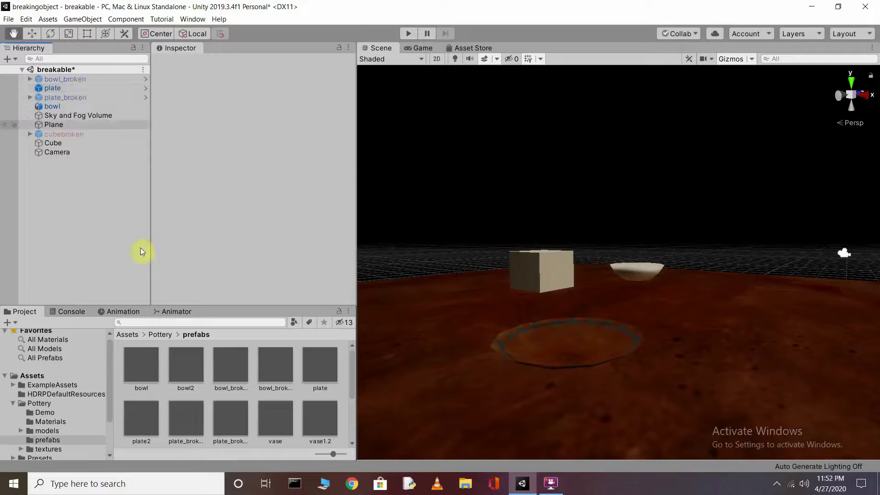
Create a C# script named platebreak in the Assets/Scenes folder.
left_click(126, 334)
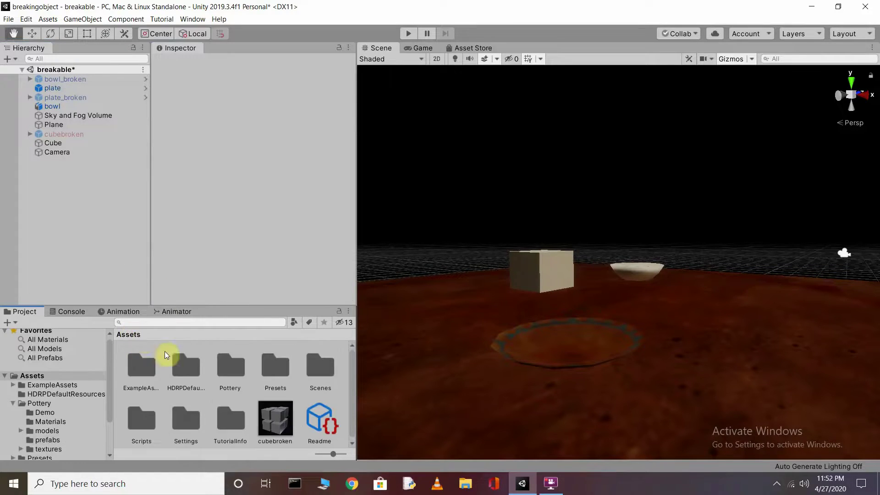
double_click(314, 372)
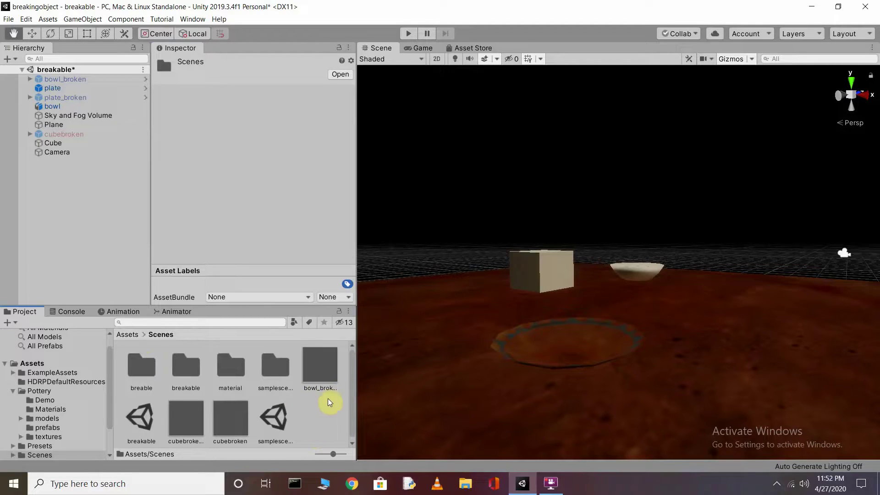
left_click_drag(355, 379, 453, 385)
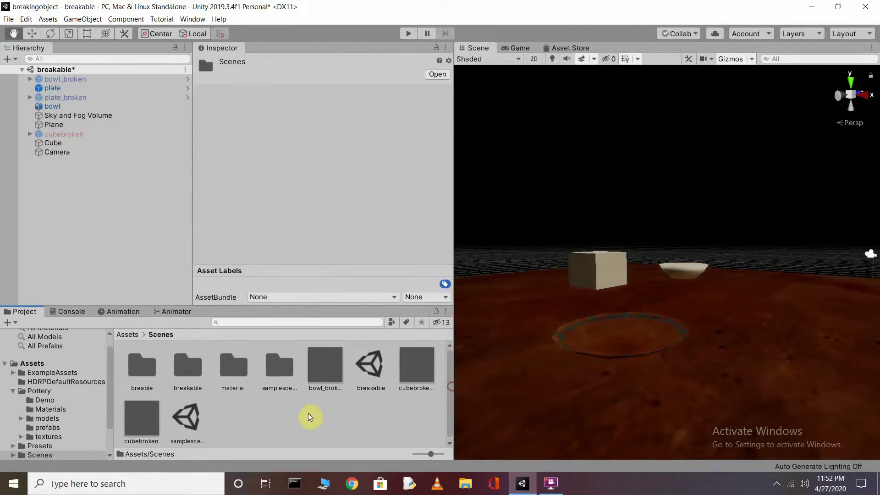
right_click(270, 423)
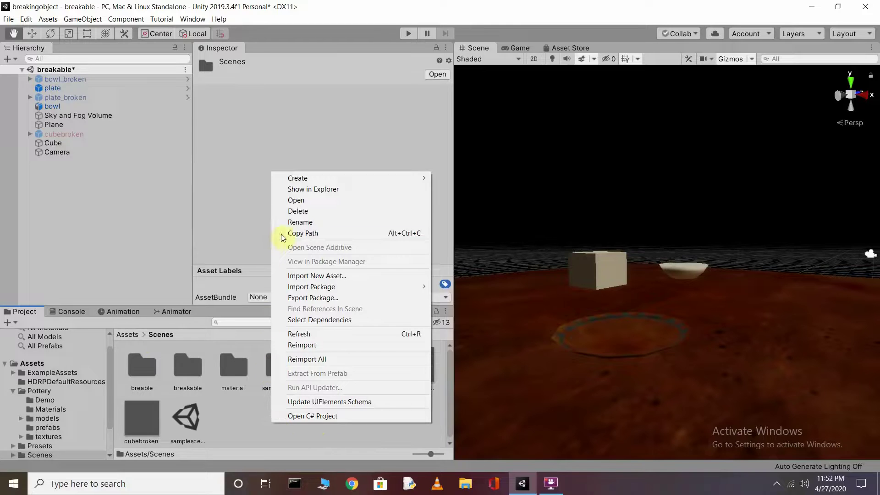
mouse_move(372, 177)
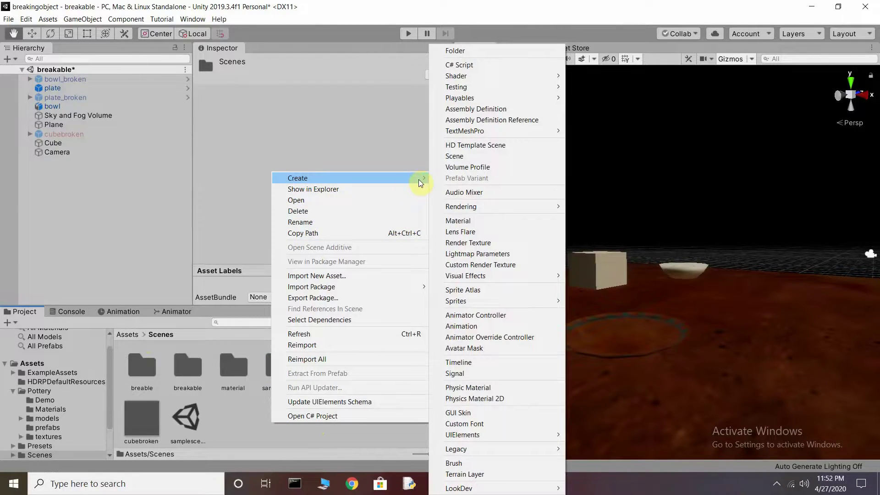
left_click(455, 66)
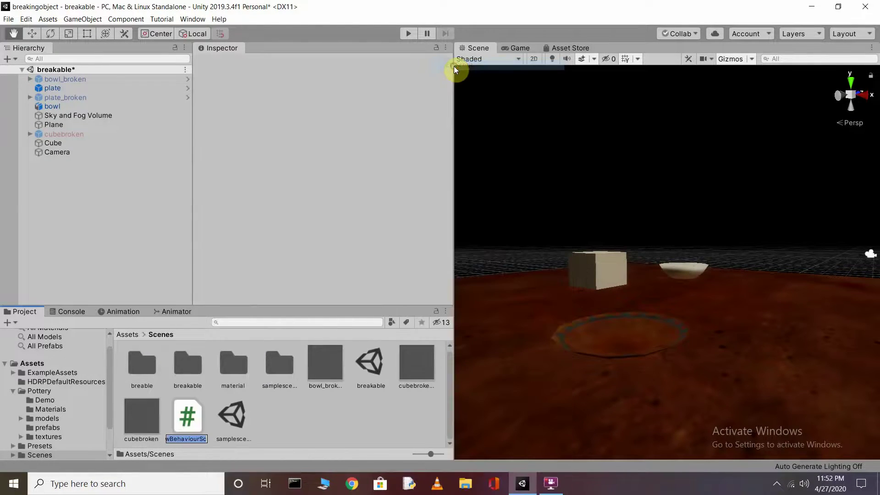
key("BackSpace")
type("p")
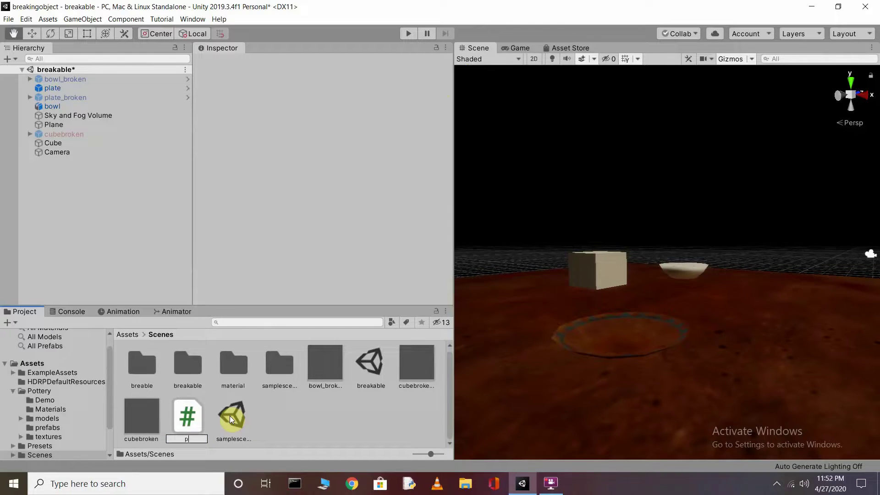
type("latebreak")
key("Return")
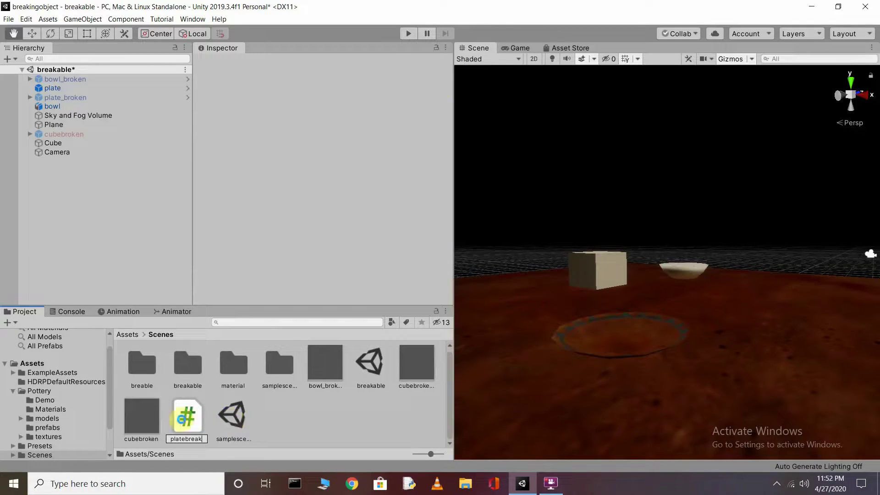
Open the platebreak script in Visual Studio and delete the default Start and Update methods with their comments.
double_click(180, 425)
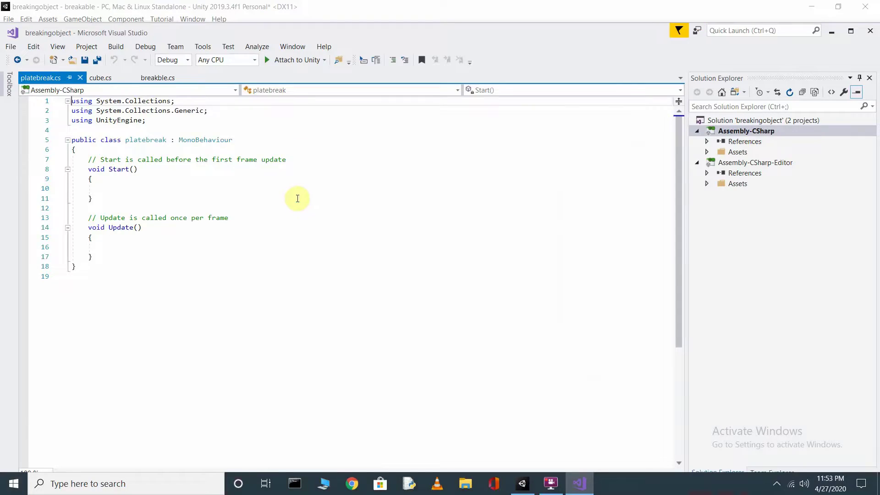
left_click(195, 257)
left_click_drag(86, 158, 101, 258)
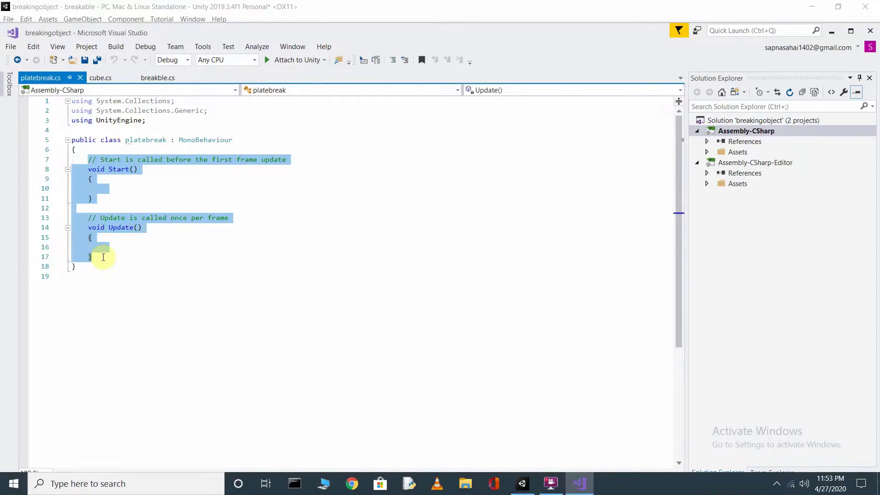
key("BackSpace")
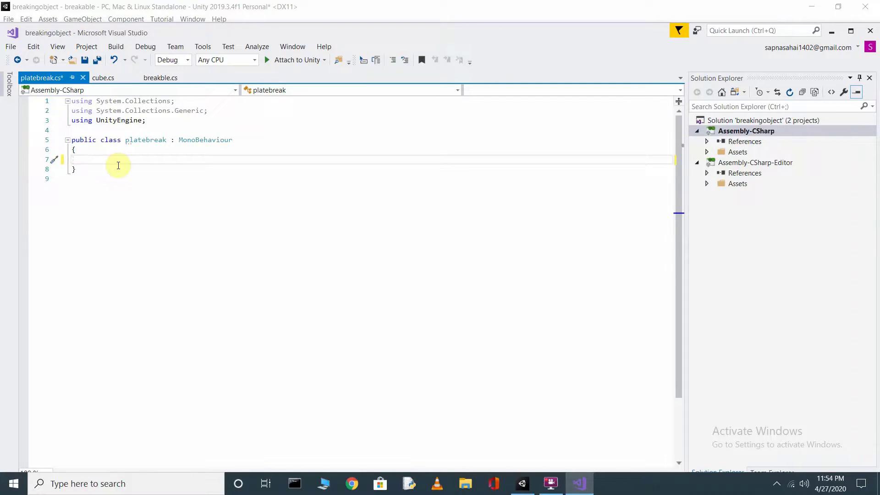
Declare a public GameObject field named destroyversion in the platebreak class.
key("Return")
type("public gameObject")
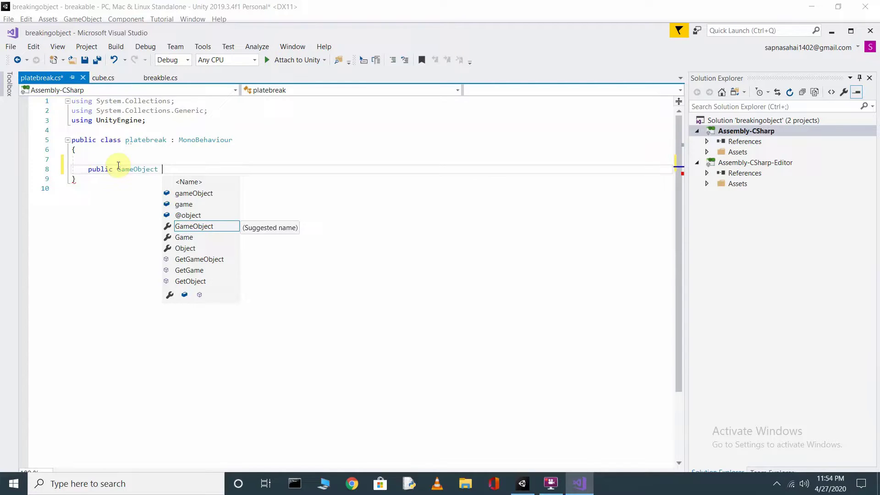
type("destroyversion;")
Add an empty void OnMouseDown() method below the destroyversion field.
key("Return")
key("Return")
key("Return")
key("Return")
key("Up")
key("Up")
type("void n")
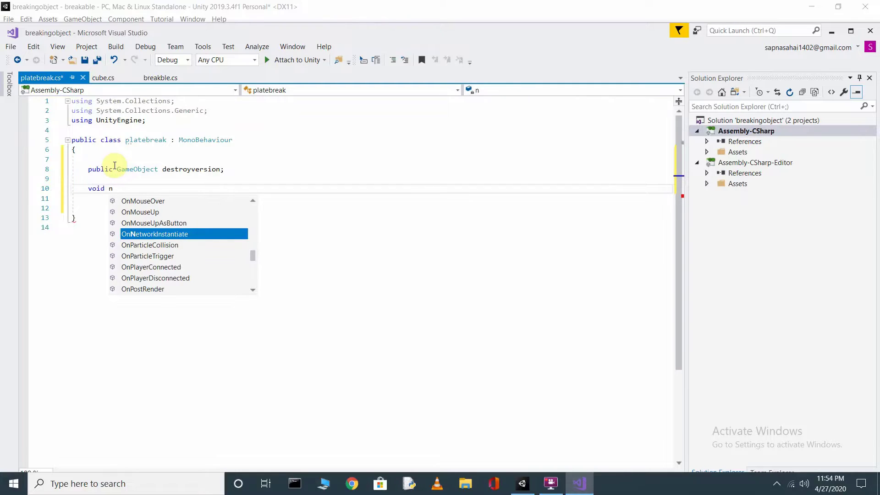
key("Tab")
left_click(115, 188)
key("BackSpace")
key("BackSpace")
key("BackSpace")
key("BackSpace")
key("BackSpace")
key("BackSpace")
key("BackSpace")
left_click(119, 209)
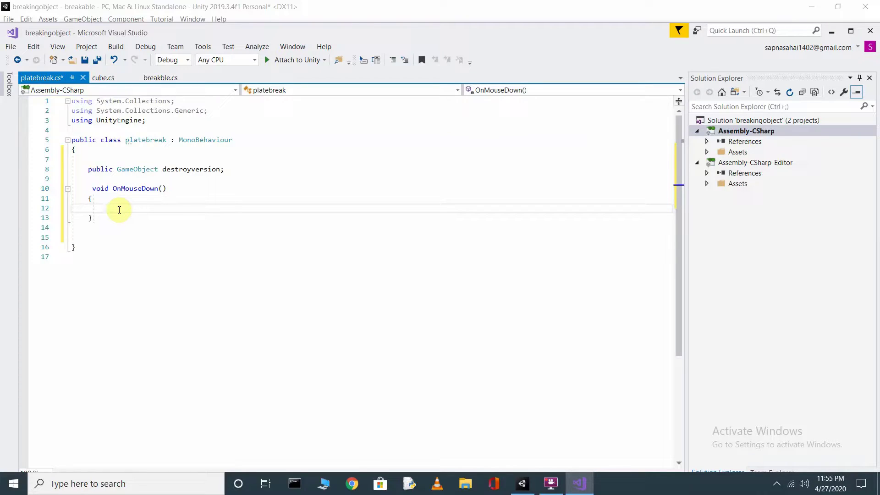
Add the statement Destroy(gameObject); inside the OnMouseDown method.
type("destr")
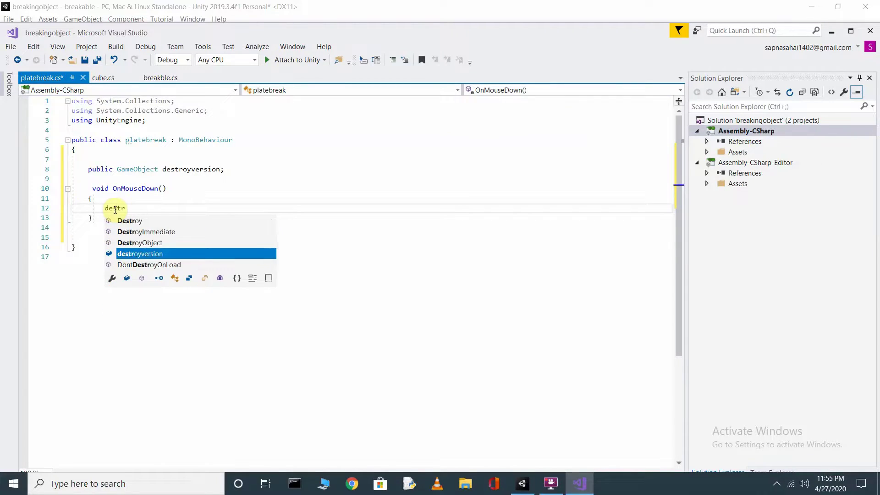
type("oy")
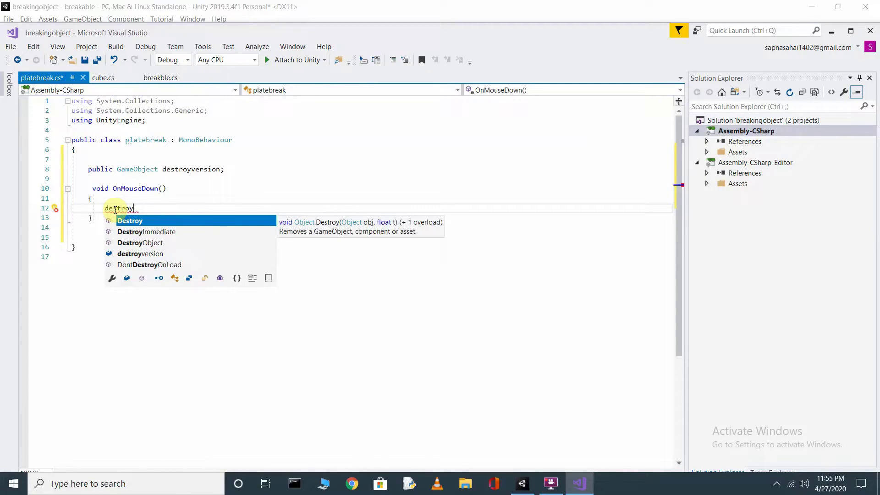
type("(gameObject);")
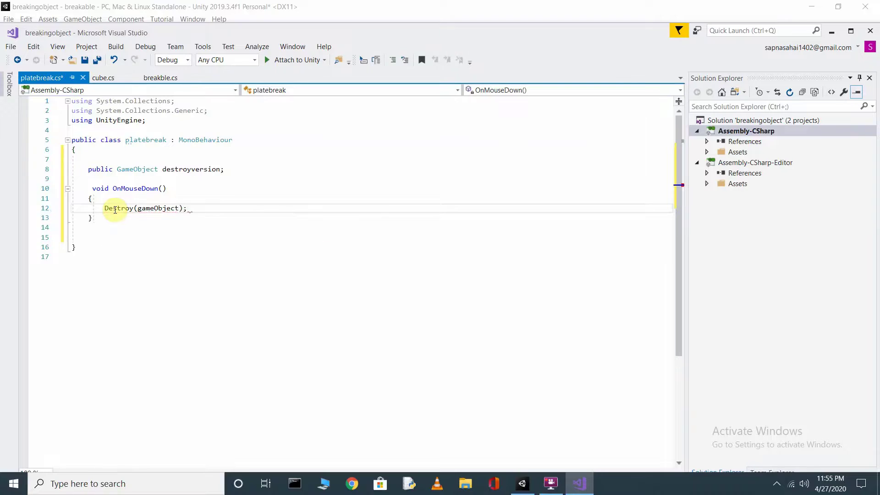
Insert an Instantiate call with destroyversion as its argument above the Destroy statement.
key("Home")
key("Return")
key("Return")
key("Return")
key("Up")
key("Up")
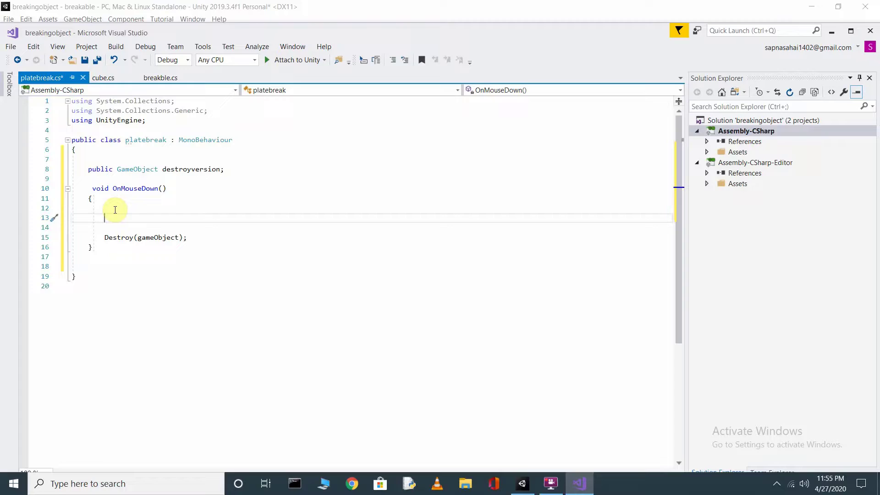
type("Instantiate(")
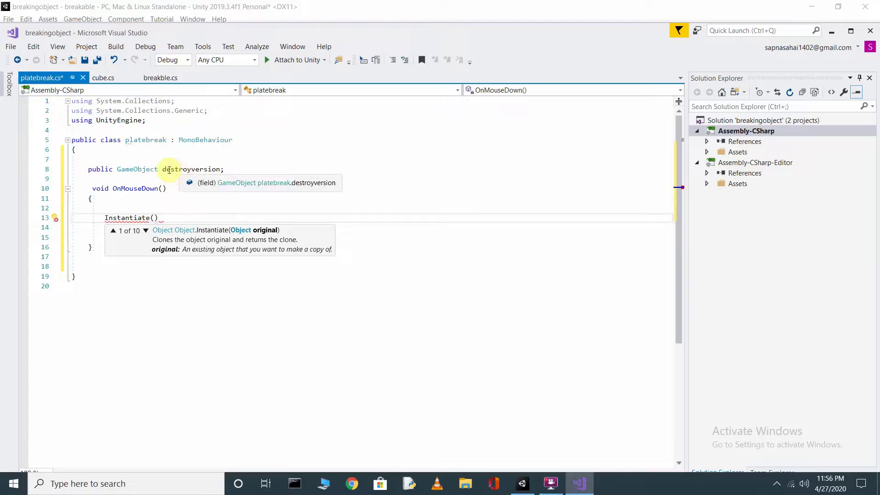
left_click_drag(163, 169, 221, 172)
key("ctrl+c")
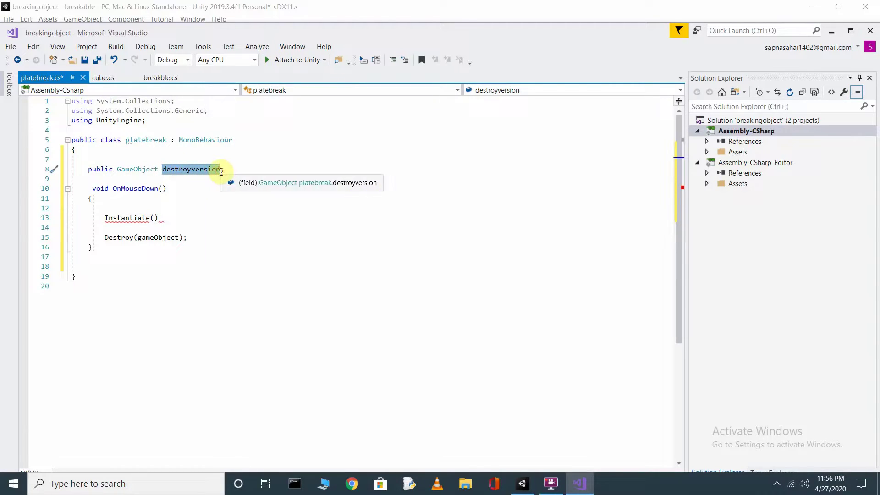
left_click(153, 219)
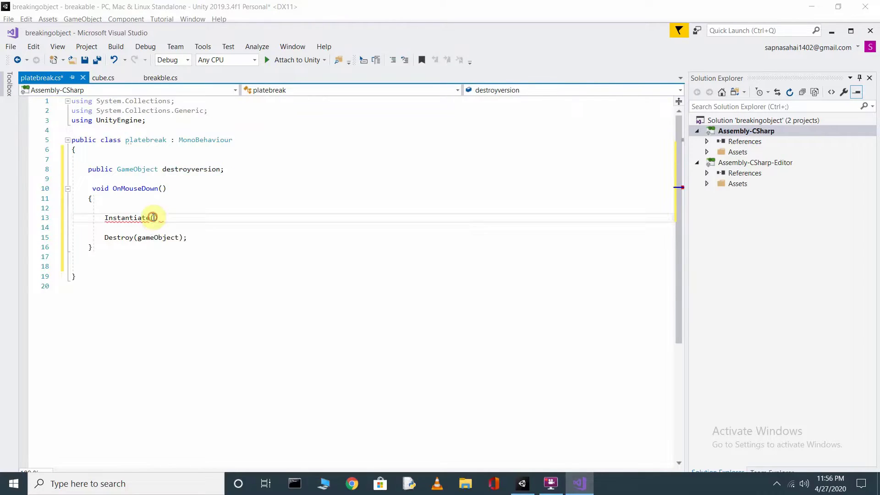
key("ctrl+v")
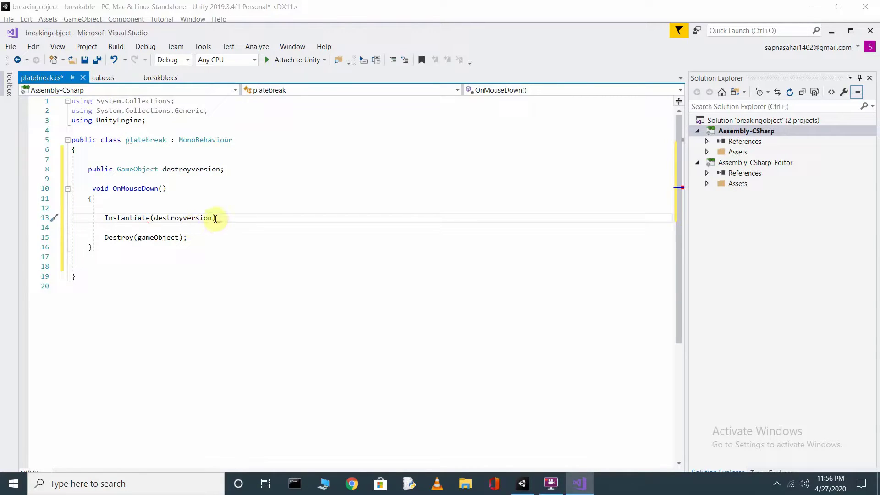
Complete the Instantiate call with the arguments transform.position and transform.rotation, and save the script.
type(", ")
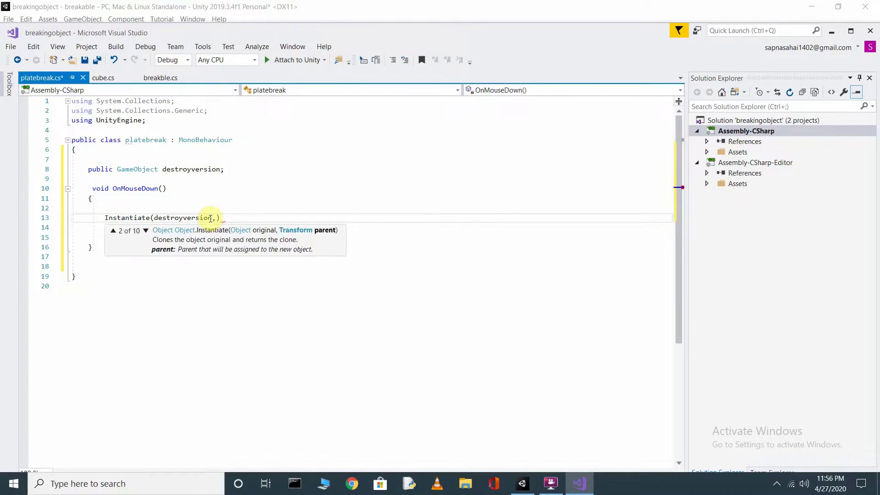
type("transfor")
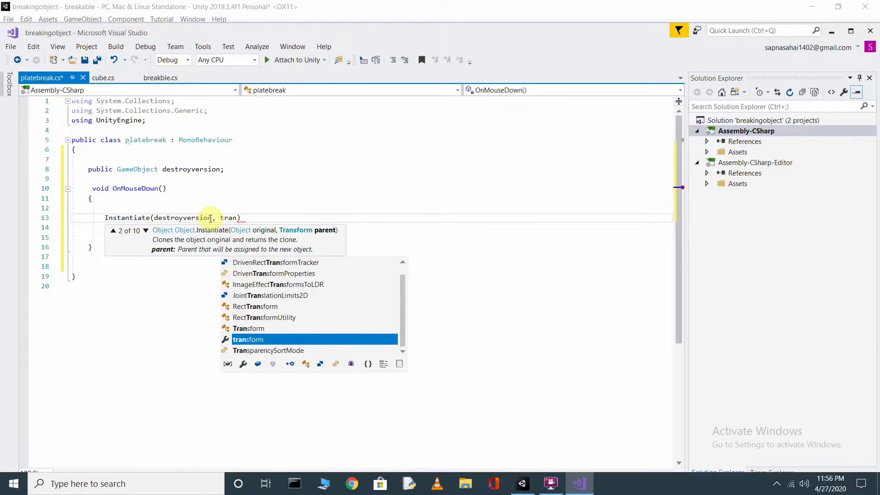
type("m")
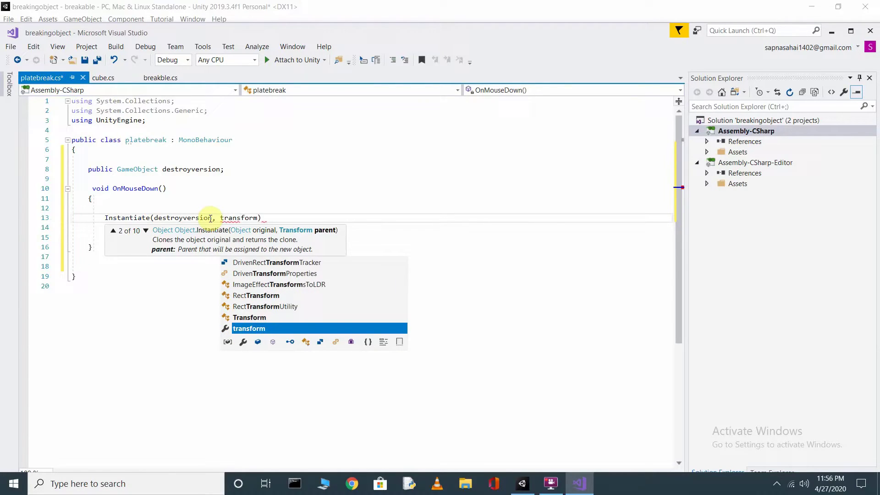
type(".position")
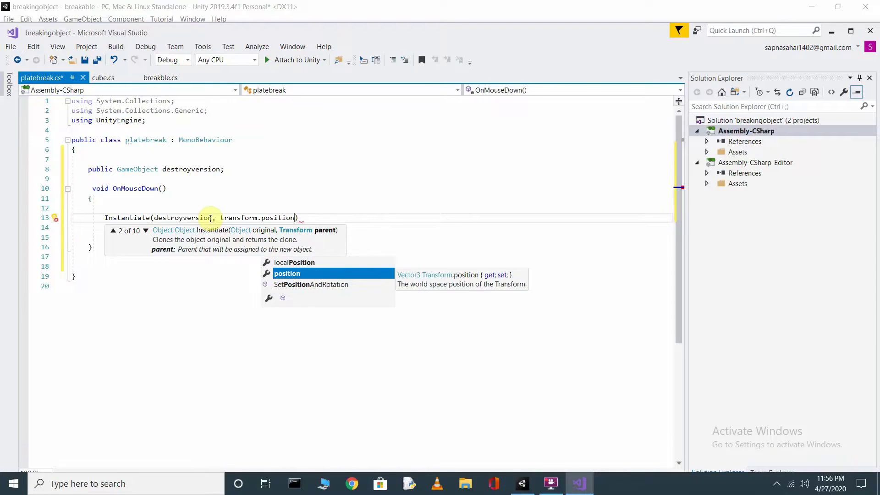
type(", transform")
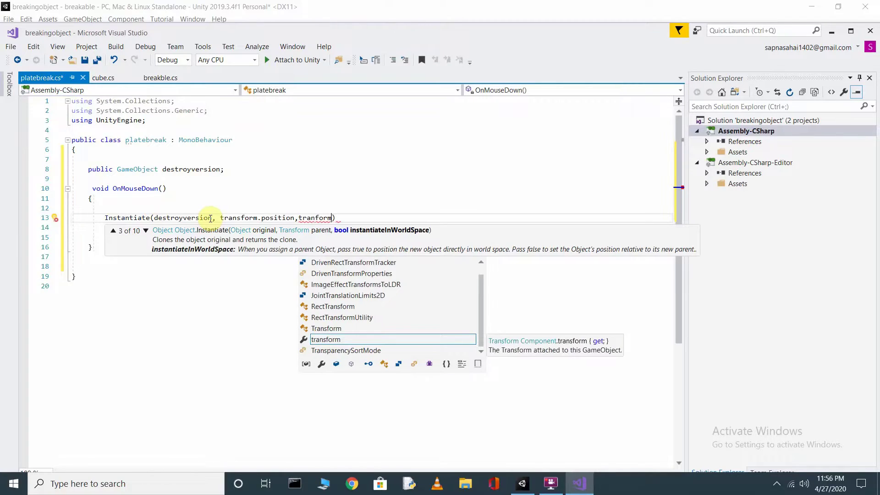
type(".ro")
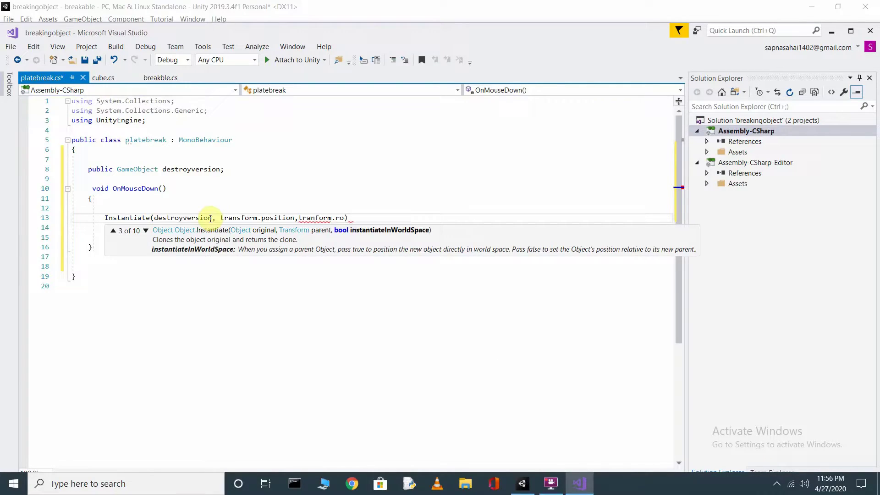
type("tation")
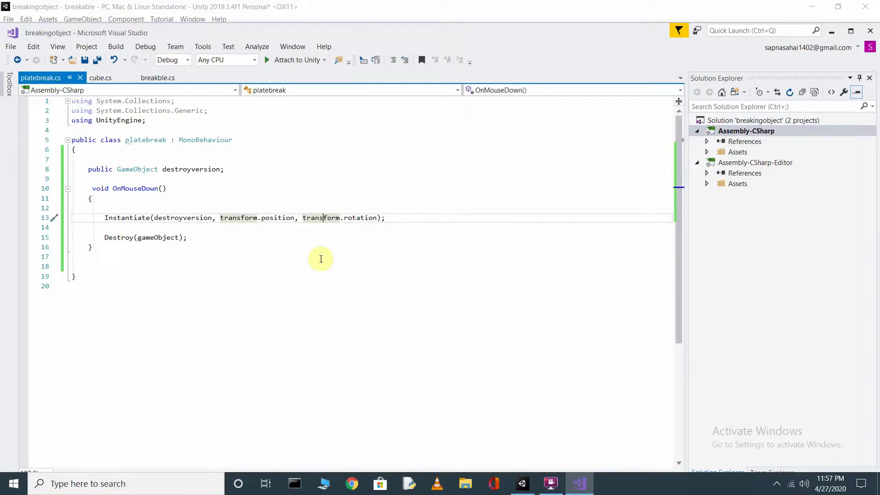
Switch back to Unity, attach the platebreak script to the plate object, and show its Destroyversion field.
left_click(526, 480)
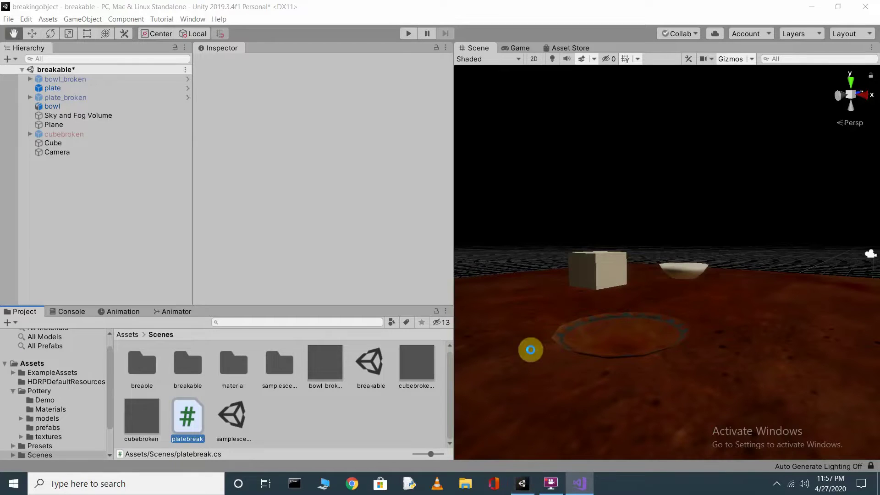
left_click(88, 260)
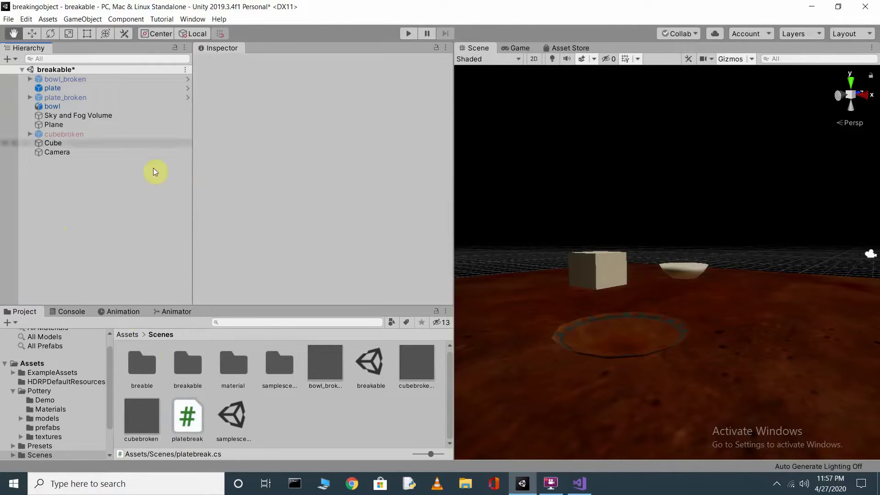
left_click(72, 88)
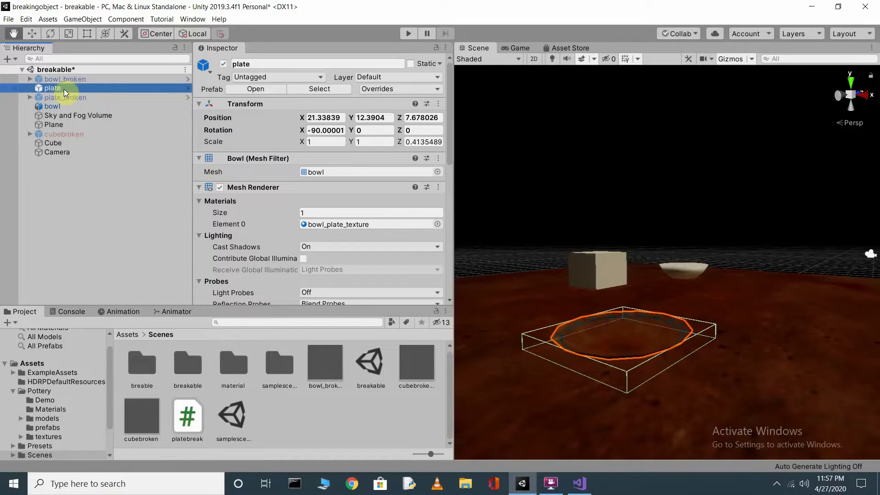
left_click_drag(190, 416, 65, 90)
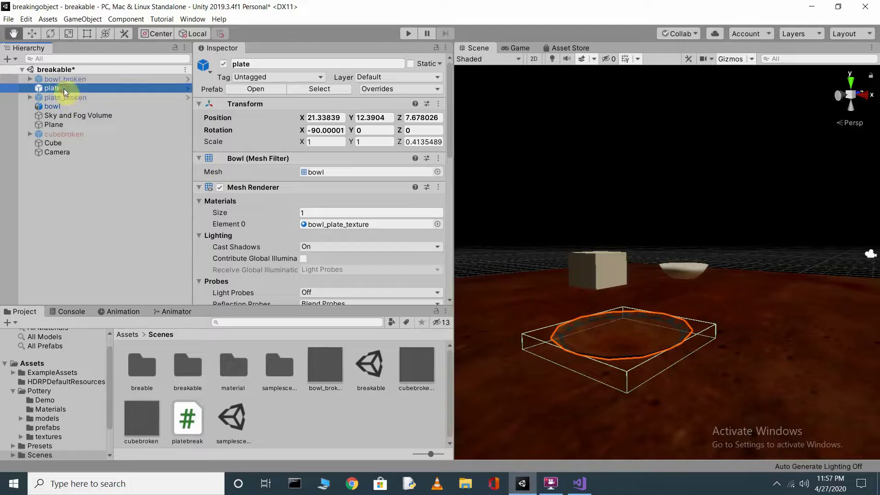
scroll(314, 243, "down", 6)
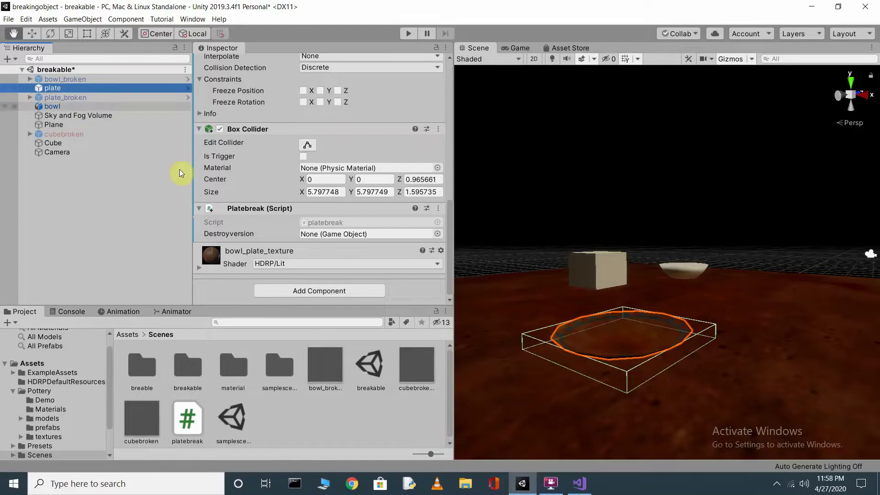
Assign the plate_broken prefab from the Pottery folder to the plate's Destroyversion field in its Platebreak script.
left_click(39, 390)
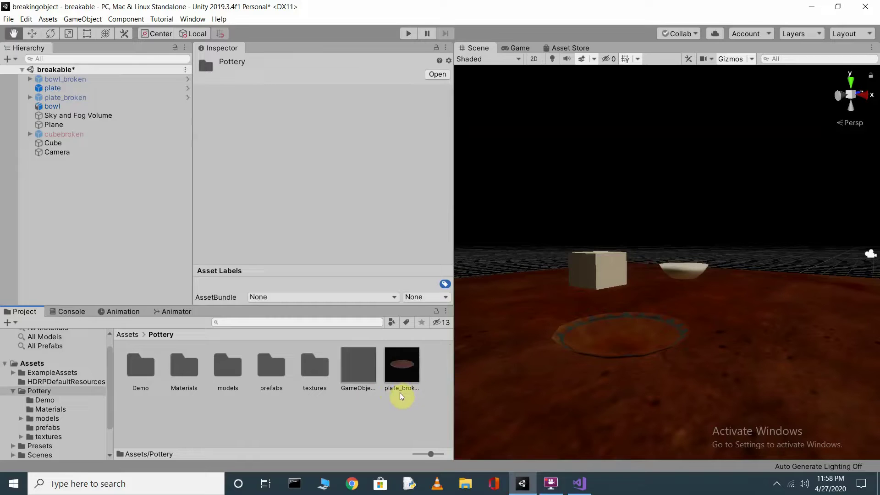
left_click(104, 90)
scroll(320, 229, "down", 10)
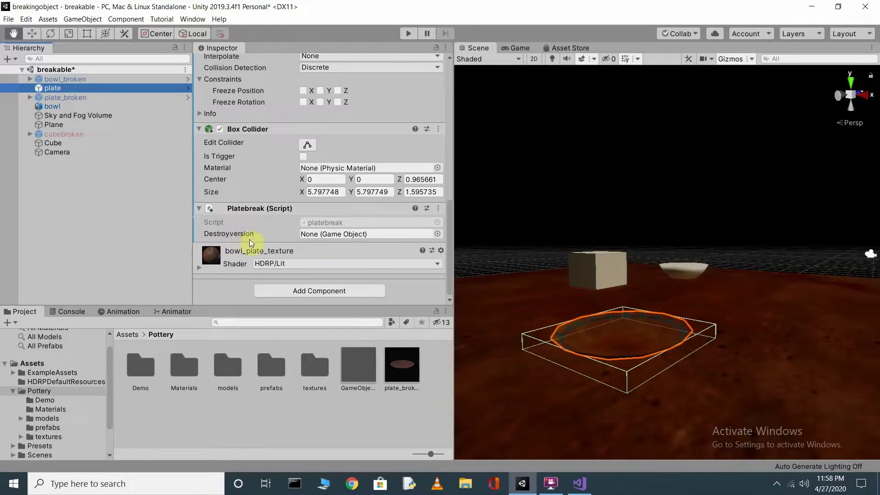
left_click_drag(406, 370, 364, 235)
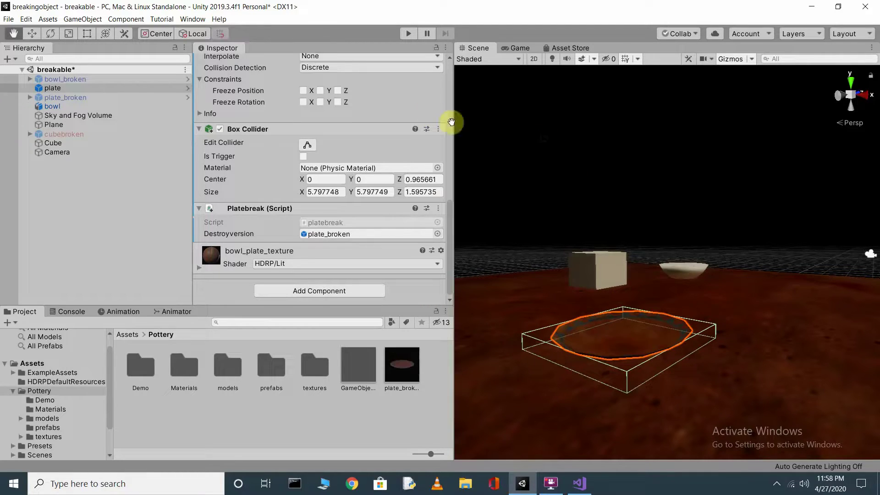
Run the game, test breaking the plate, the bowl and the cube, and stop play mode.
left_click(409, 33)
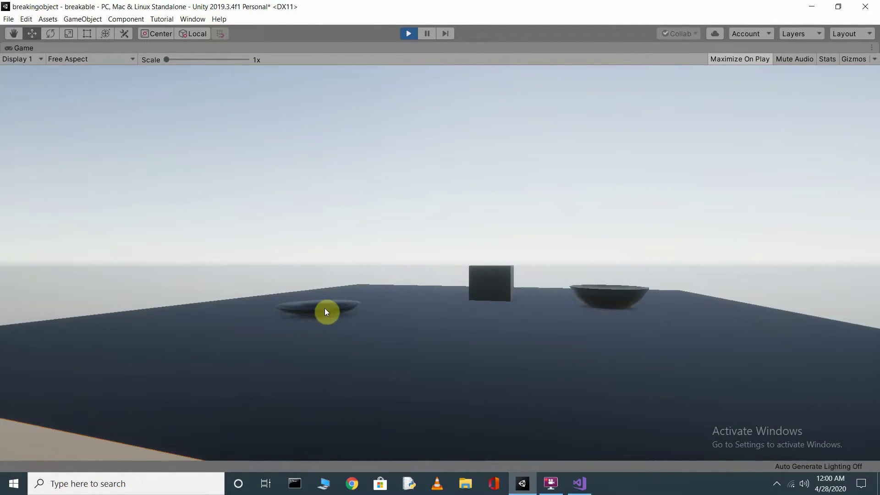
left_click(320, 312)
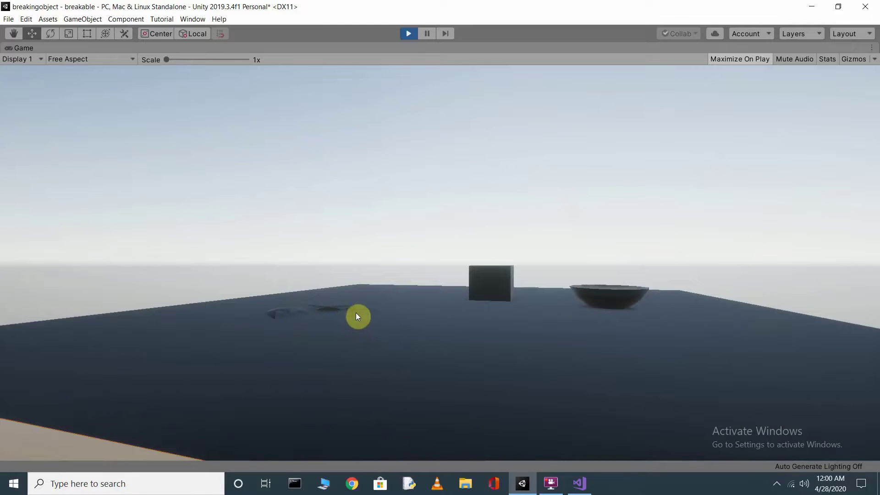
left_click(611, 298)
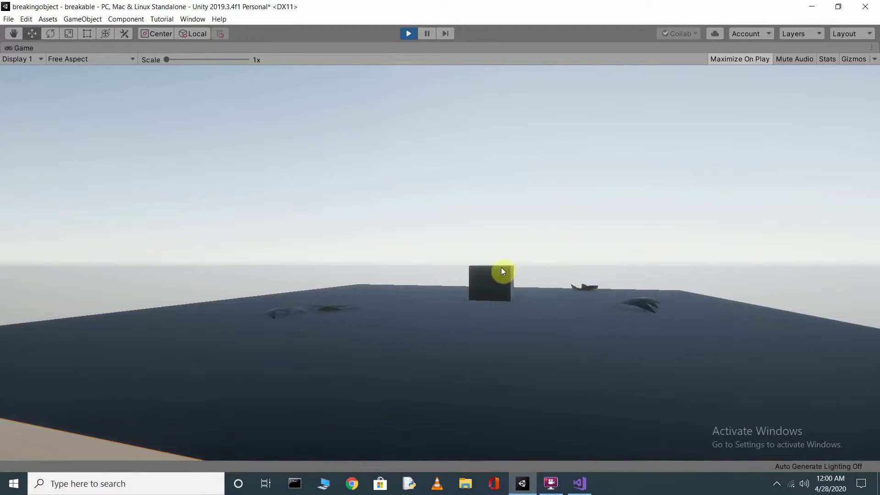
left_click(492, 280)
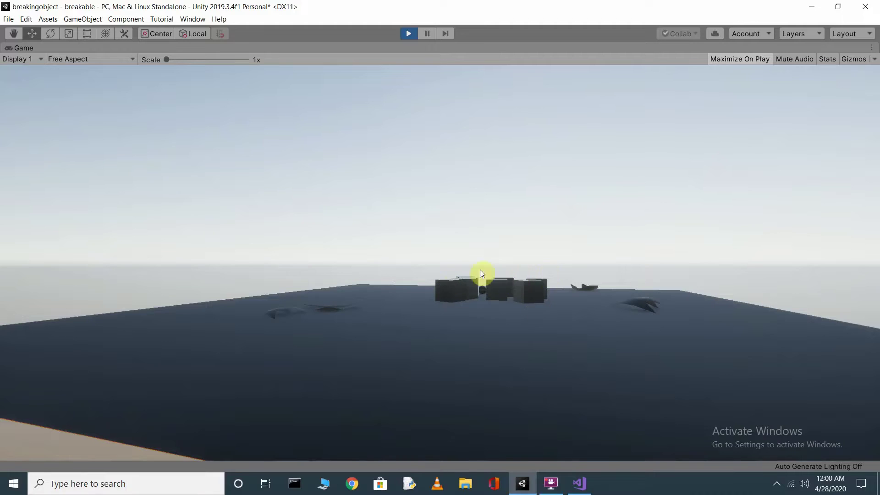
left_click(409, 33)
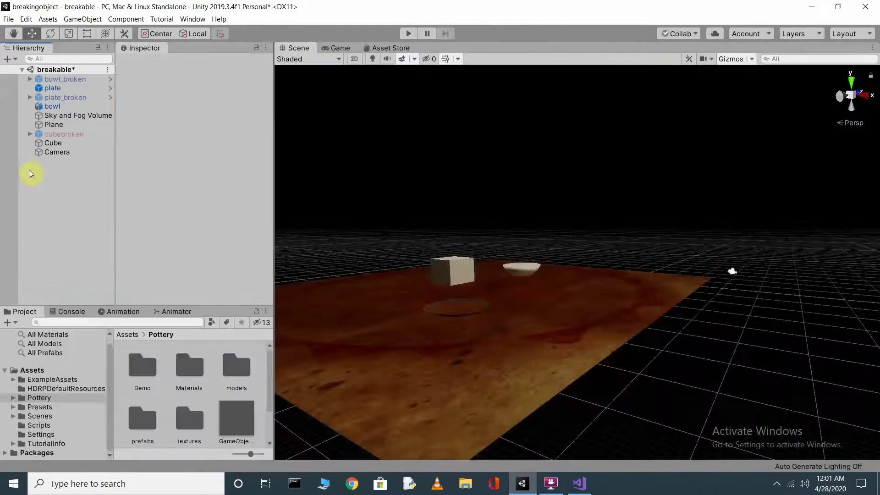
Create a new 3D cube in the scene near the plate and bowl.
right_click(46, 171)
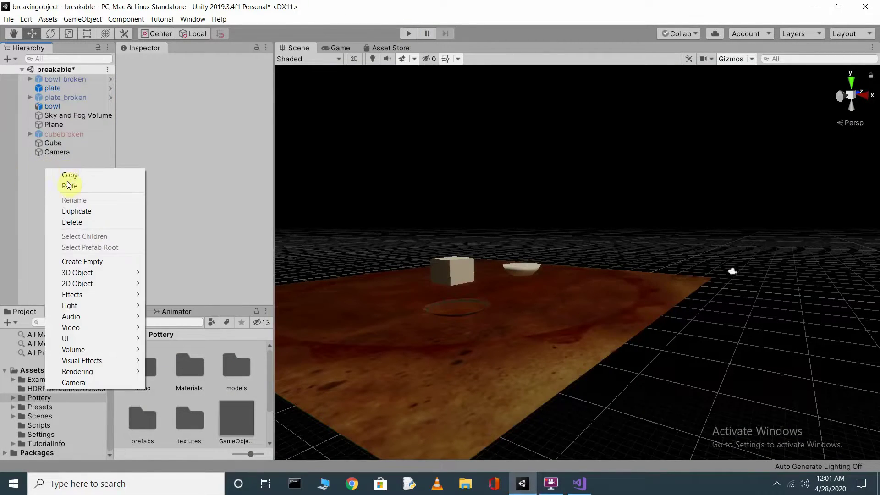
mouse_move(78, 272)
left_click(164, 272)
scroll(551, 186, "up", 2)
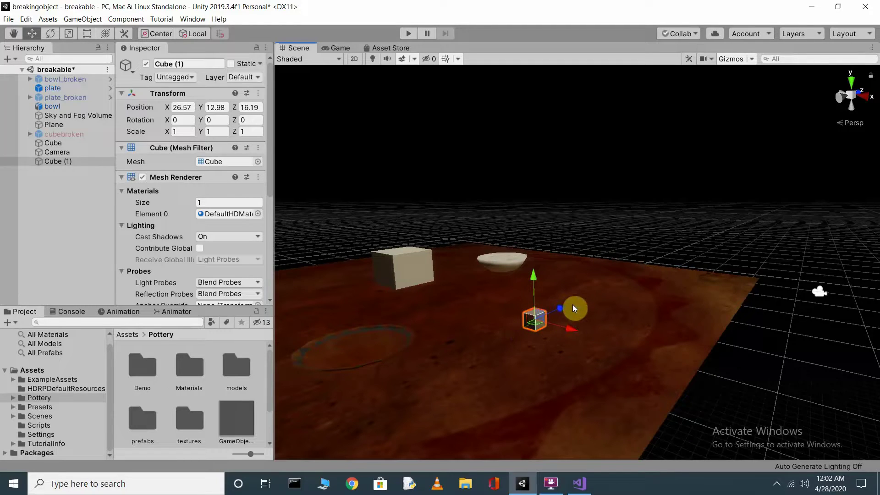
scroll(573, 304, "up", 3)
right_click_drag(568, 295, 530, 307)
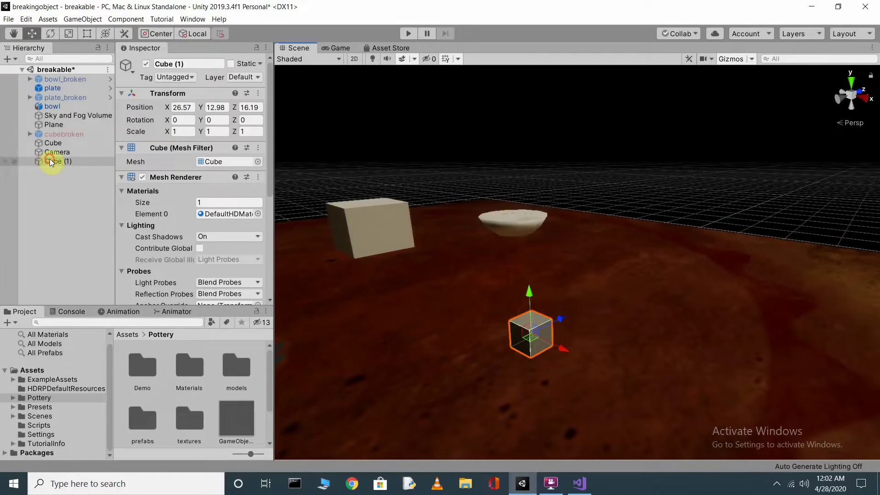
Duplicate the new cube seven times, producing Cube (2) through Cube (8).
left_click(67, 161)
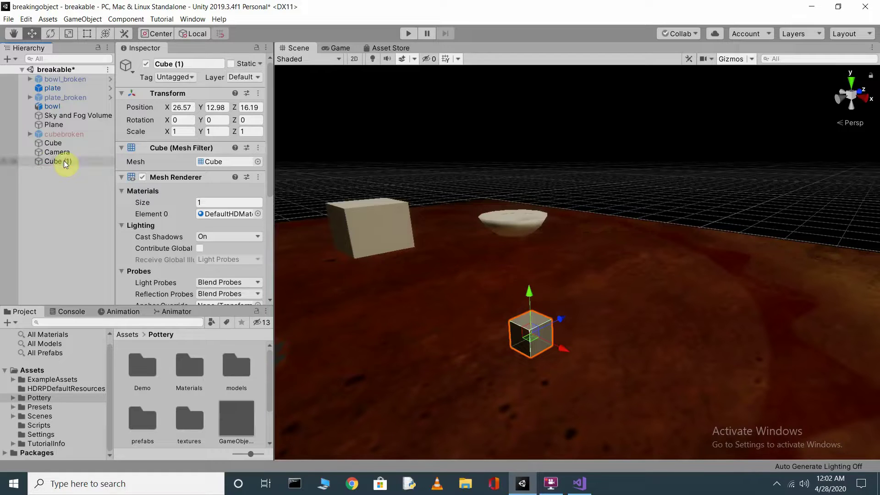
key("ctrl+d")
right_click(57, 170)
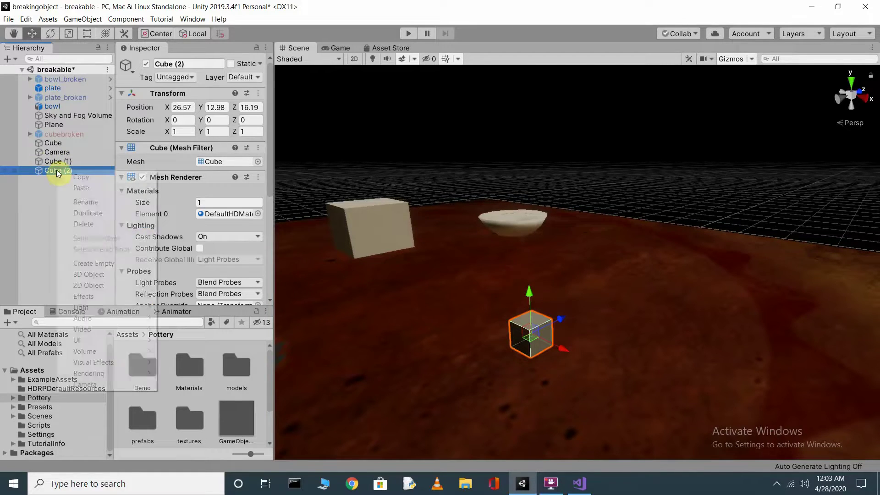
left_click(93, 215)
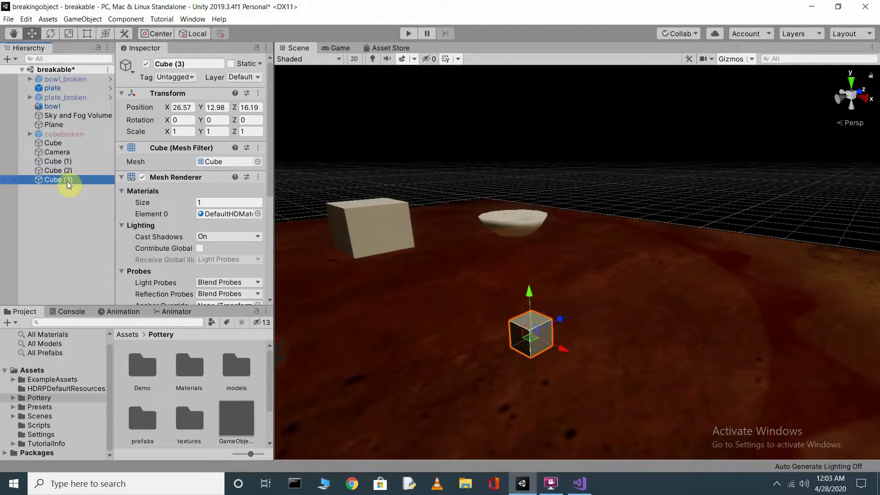
key("ctrl+d")
key("ctrl+d")
key("ctrl+d")
key("ctrl+d")
key("ctrl+d")
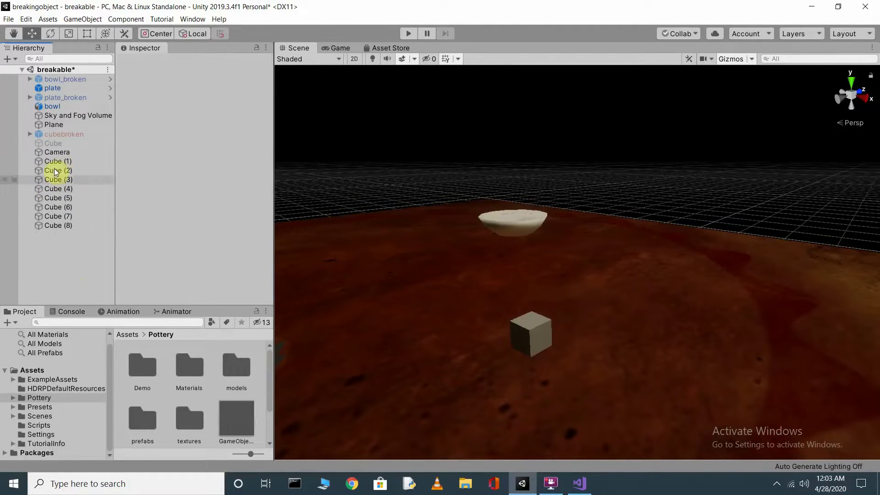
Create an empty game object in the scene and name it cubebreaking.
left_click(68, 161)
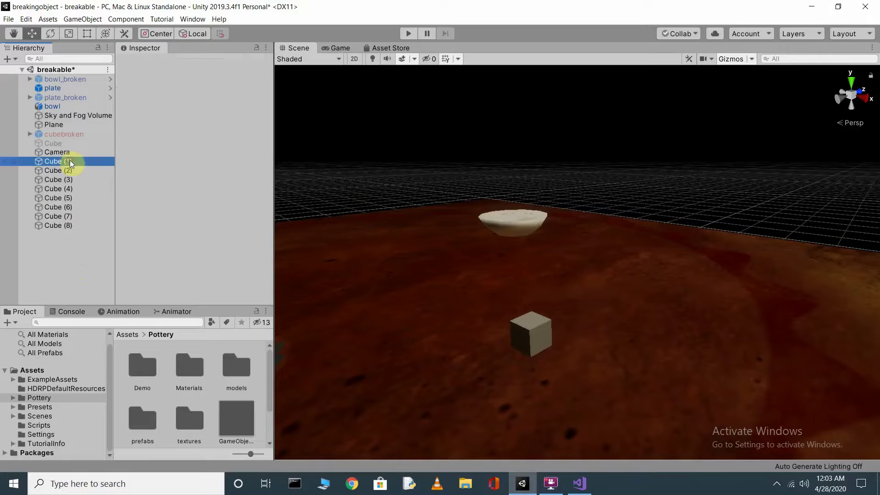
right_click(45, 242)
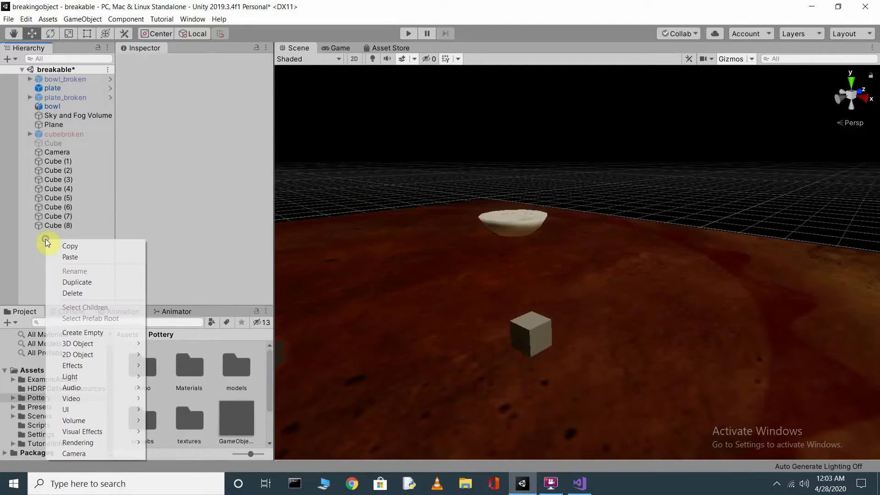
left_click(98, 332)
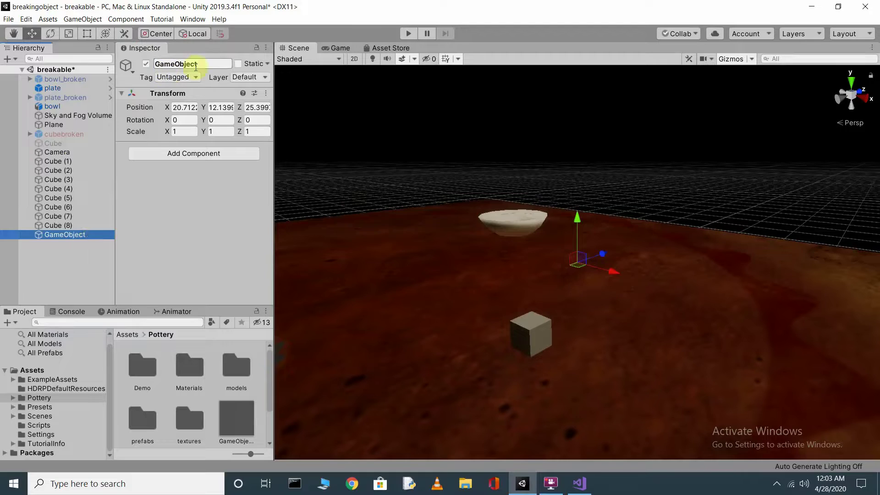
left_click(214, 63)
type("cu")
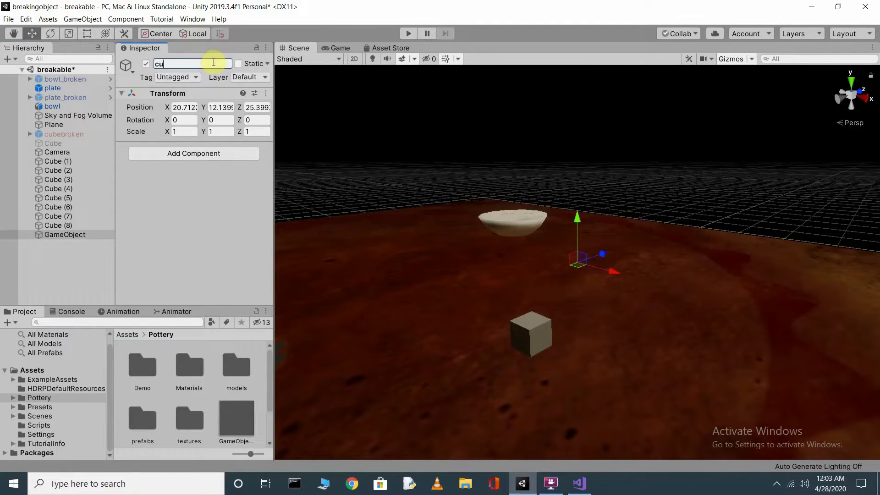
type("bebreaking")
Move Cube (2) along the Z axis so it sits beside Cube (1) with a small gap.
left_click(530, 321)
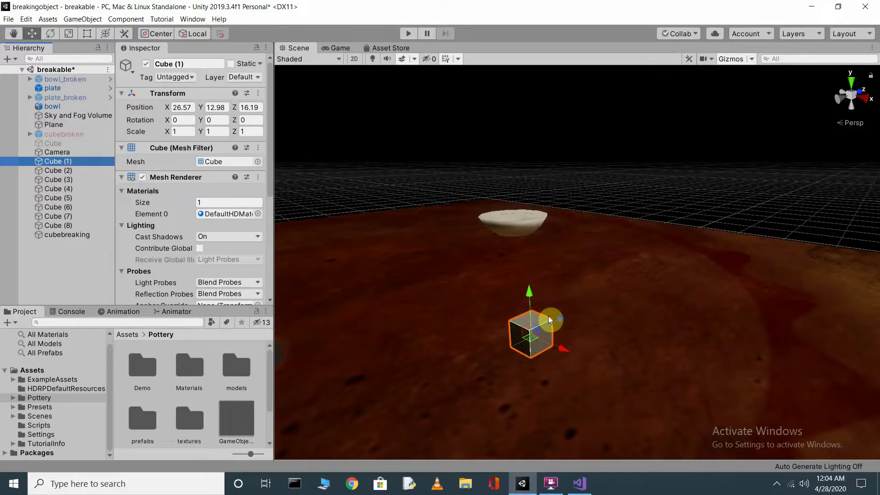
left_click(58, 161)
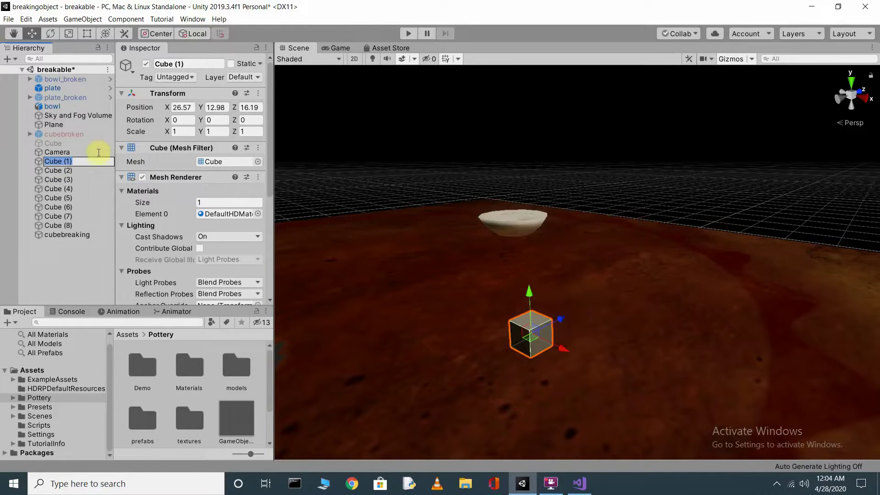
left_click(61, 172)
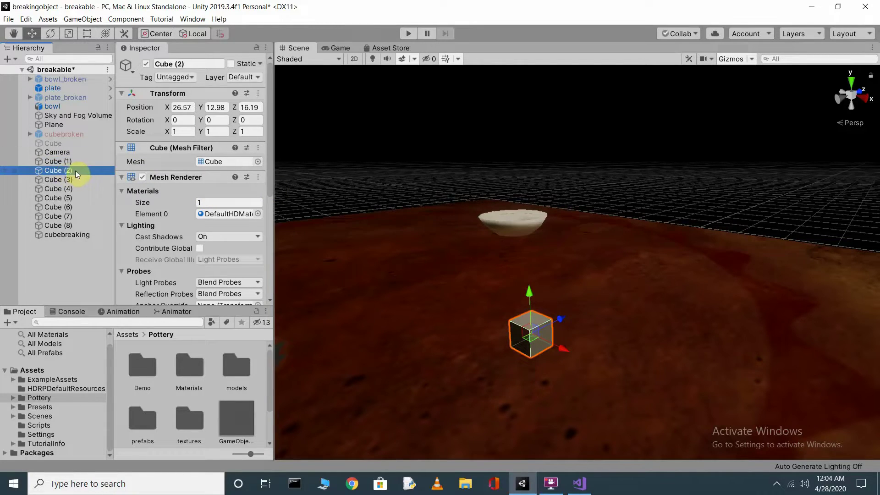
left_click_drag(559, 320, 522, 354)
Move Cube (3) along X to about 25.11 and arrange the remaining copies into a spaced two-by-two-by-two block.
key("f")
scroll(523, 354, "down", 5)
left_click(58, 179)
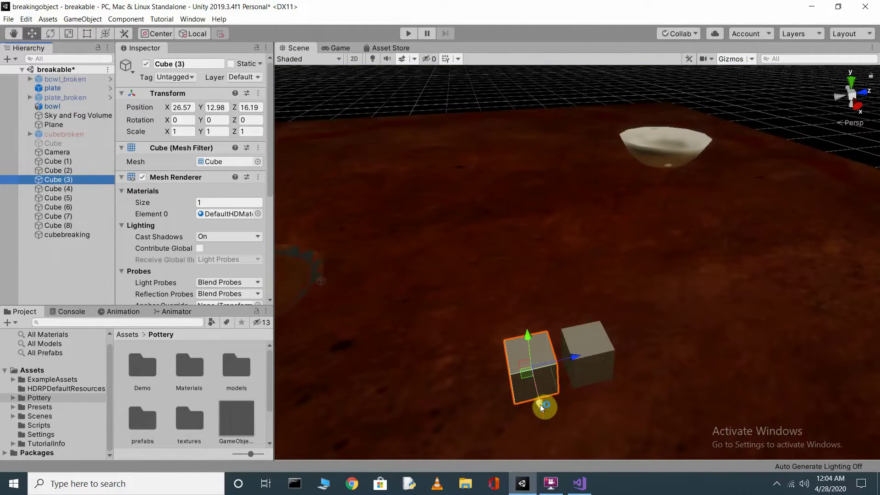
left_click_drag(540, 405, 533, 359)
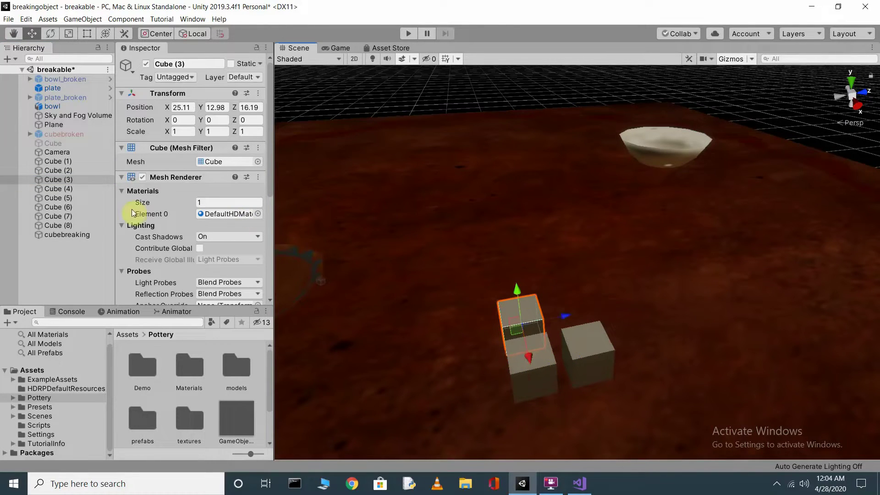
left_click(58, 188)
left_click_drag(541, 402, 603, 308)
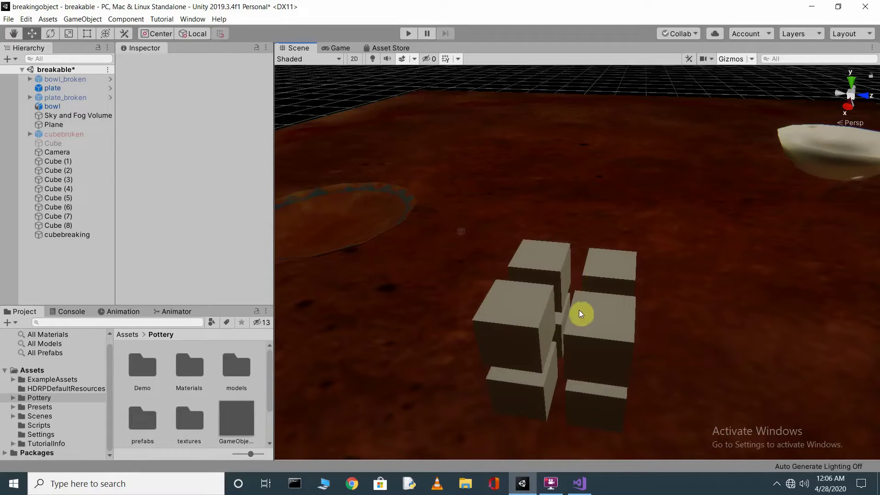
Make Cube (1) through Cube (8) children of the cubebreaking object.
scroll(579, 310, "down", 3)
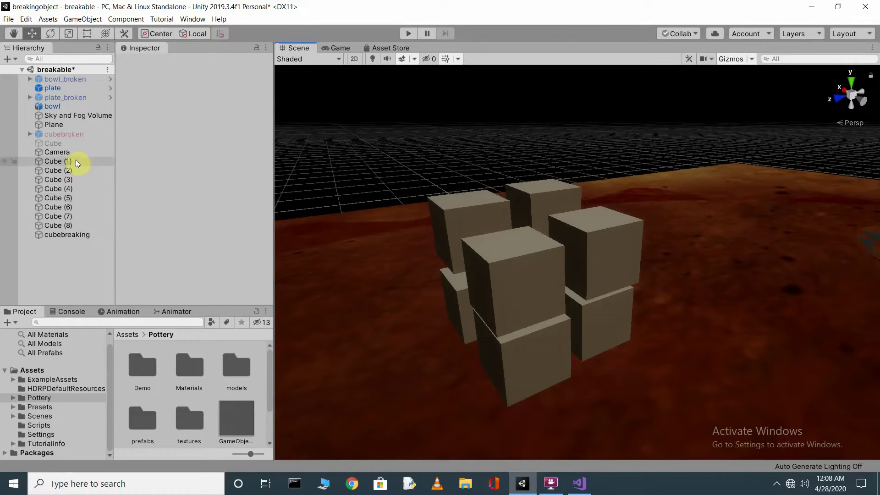
left_click(76, 160)
left_click(72, 170, "shift")
left_click(72, 181, "shift")
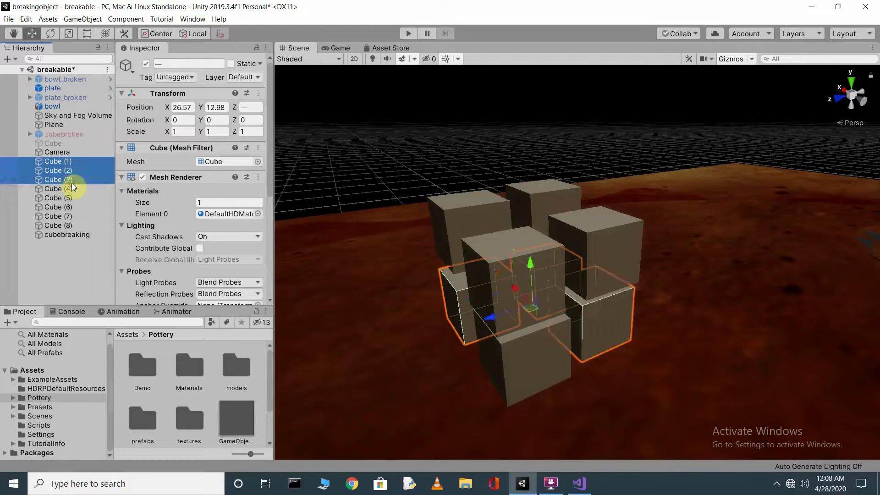
left_click(72, 188, "shift")
left_click(73, 197, "shift")
left_click(73, 207, "shift")
left_click(72, 216, "shift")
left_click(92, 224, "shift")
left_click_drag(92, 224, 84, 234)
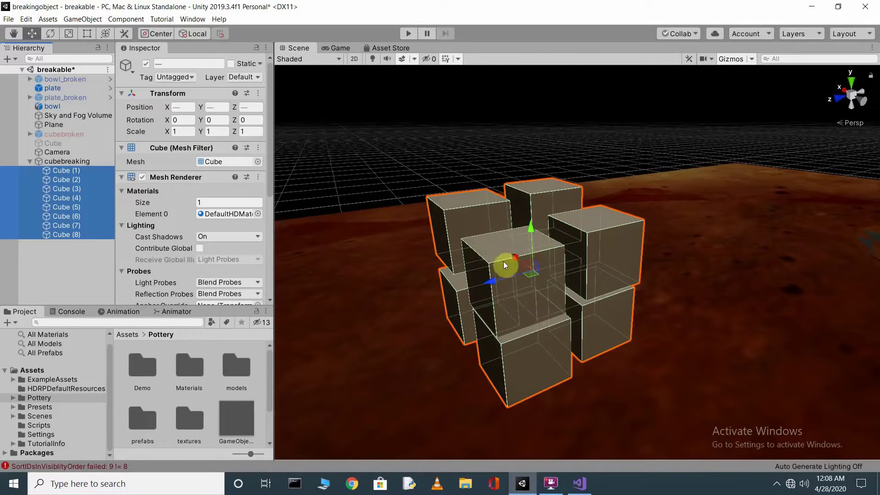
Select cubebreaking together with all eight child cubes and add a Rigidbody component to them.
left_click(72, 162)
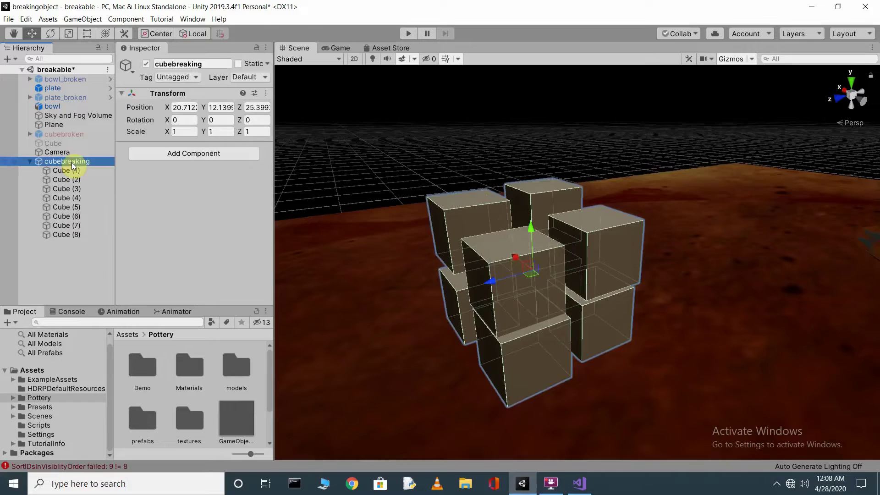
left_click(67, 170, "ctrl")
left_click(69, 170, "ctrl")
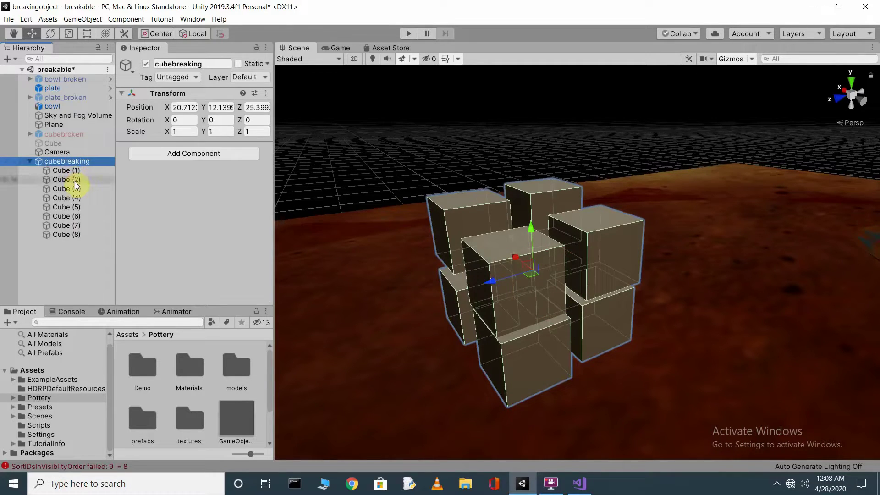
left_click(87, 229, "shift")
left_click(87, 233, "shift")
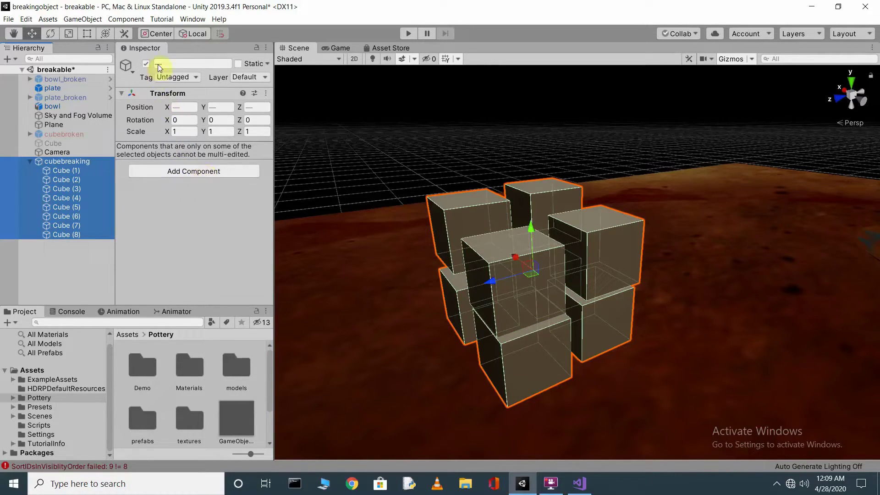
left_click(193, 172)
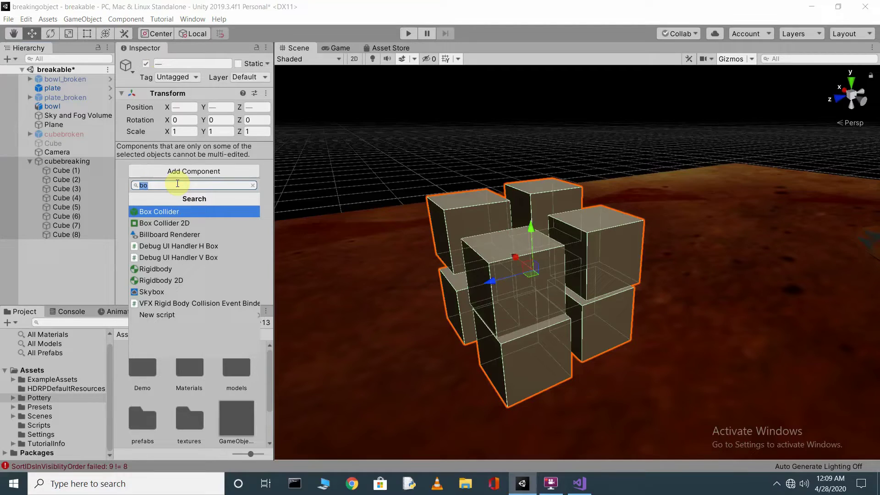
key("BackSpace")
type("r")
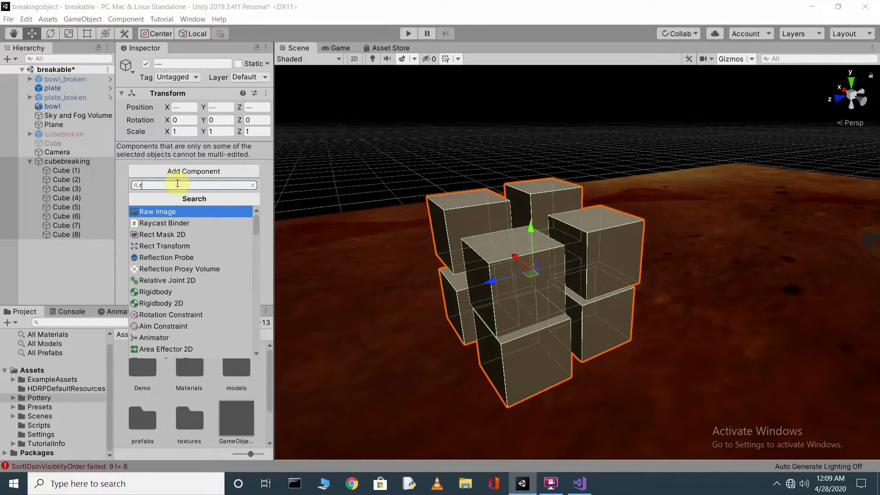
left_click(168, 291)
scroll(183, 259, "down", 2)
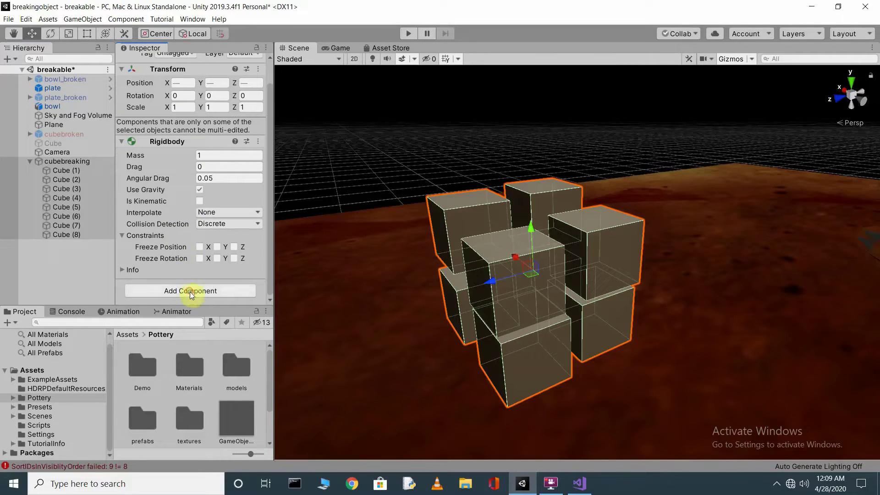
Add a Mesh Collider to cubebreaking and its eight child cubes and enable its Convex option.
left_click(190, 290)
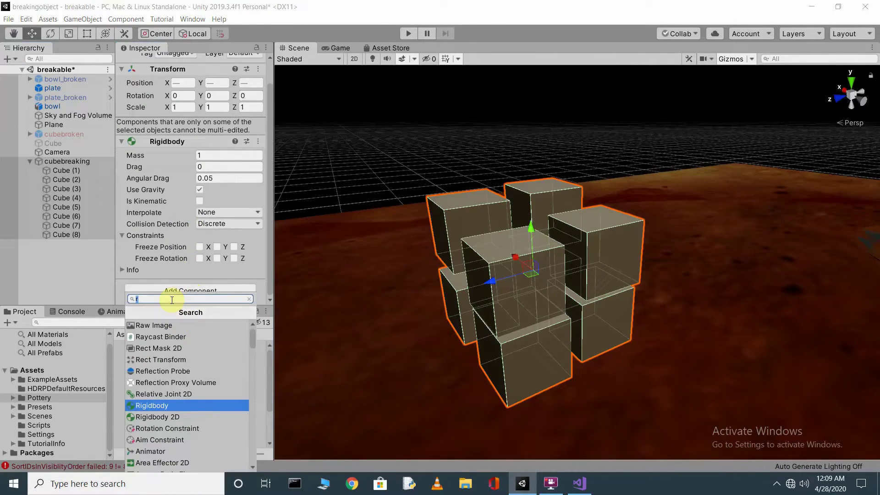
key("BackSpace")
type("me")
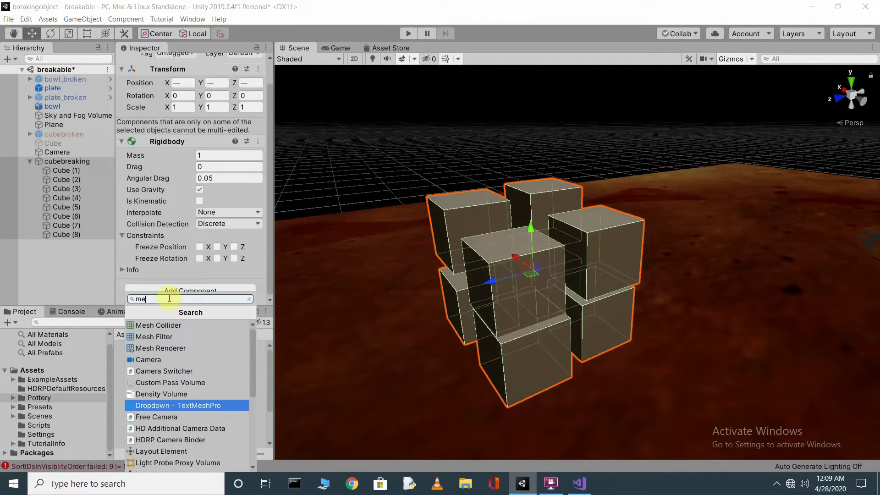
left_click(165, 326)
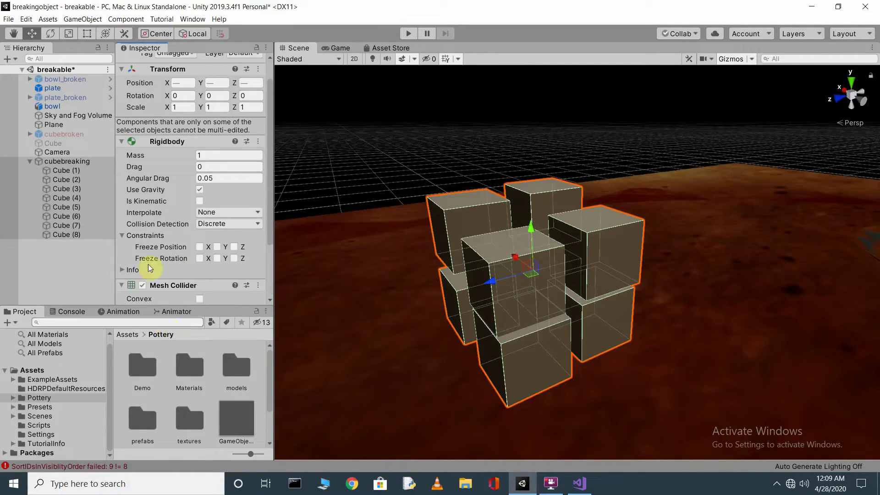
scroll(201, 219, "down", 2)
left_click(200, 218)
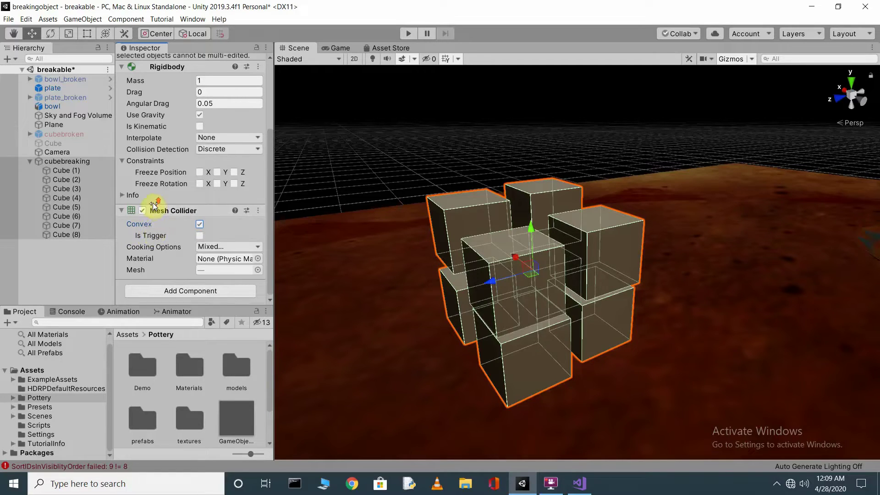
Set the Rigidbody mass of cubebreaking and its child cubes to 22.
scroll(194, 197, "up", 3)
left_click(219, 182)
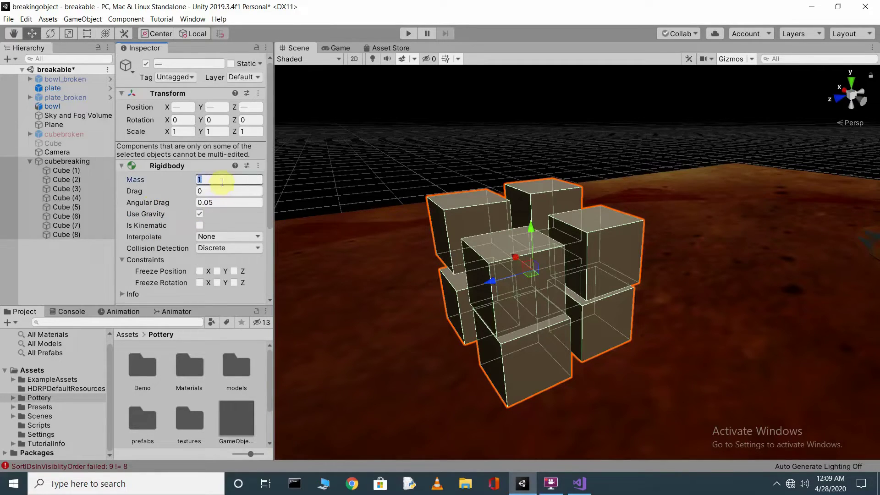
type("22")
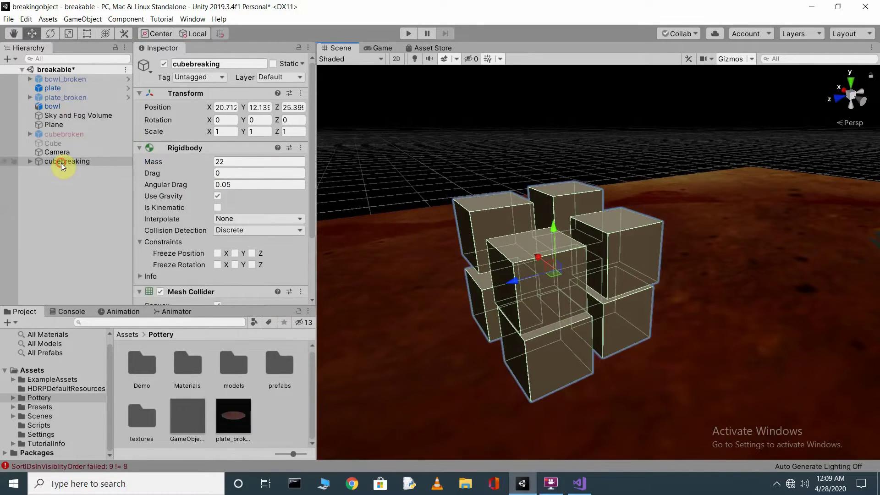
Save cubebreaking as a prefab in the Pottery folder and deactivate its instance in the scene.
left_click_drag(62, 163, 289, 424)
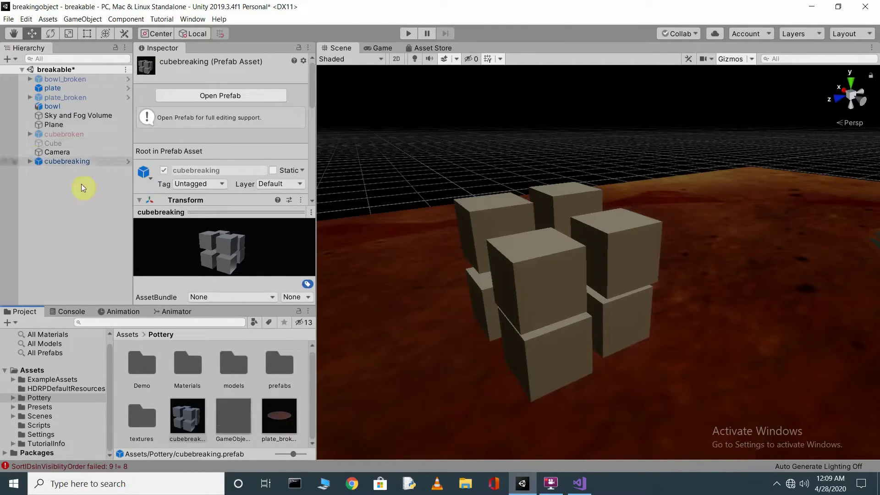
left_click(77, 161)
left_click(164, 65)
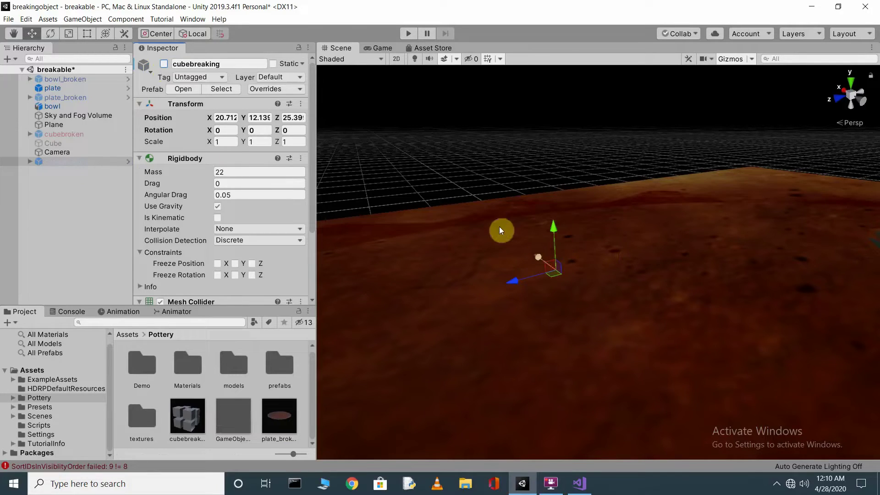
Create a new 3D Cube and move it above the plane to about X 28.81, Y 13.31, Z 15.77.
right_click(46, 187)
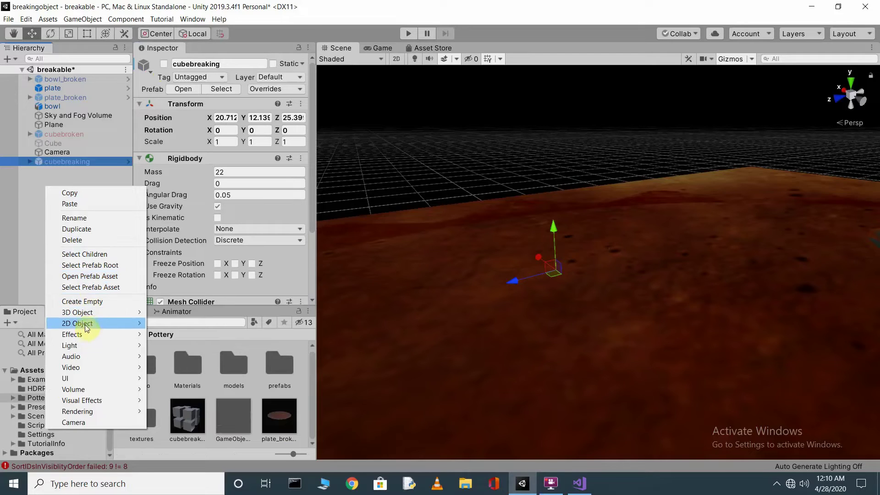
mouse_move(141, 314)
left_click(168, 313)
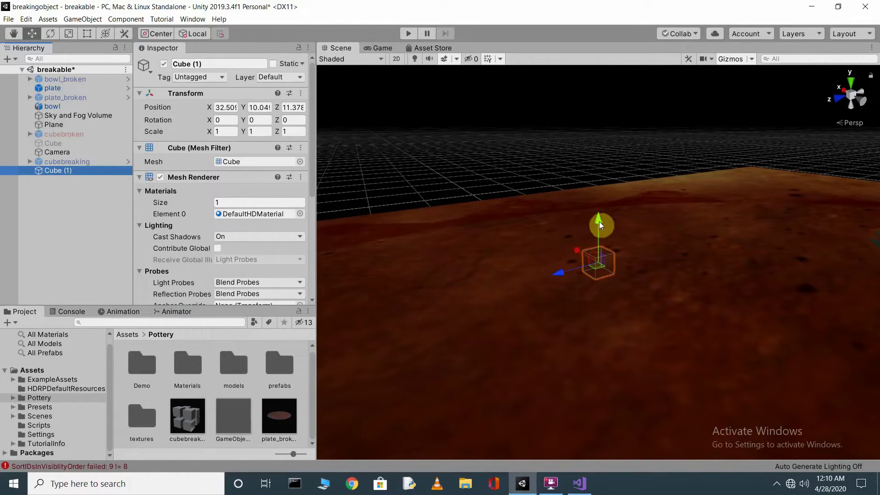
left_click_drag(595, 265, 555, 254)
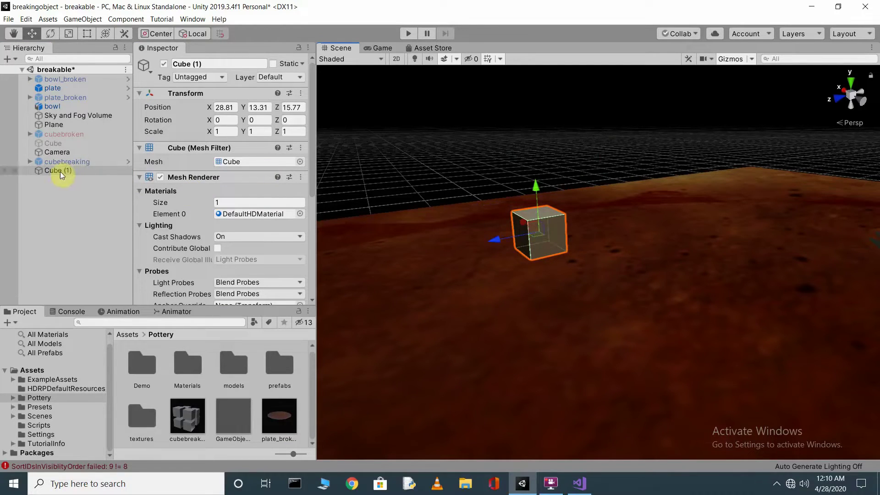
Reposition the new cube near the cubebreaking object's location and scale it uniformly to about 2.39.
left_click(54, 161)
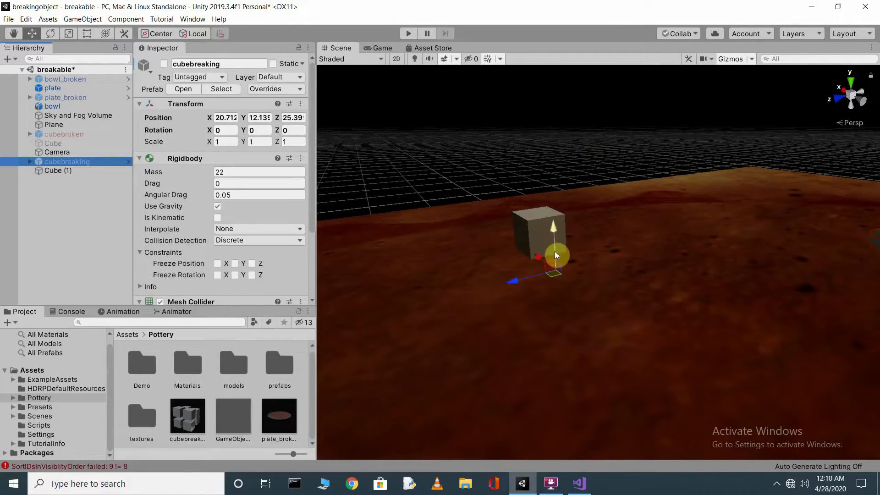
left_click(534, 245)
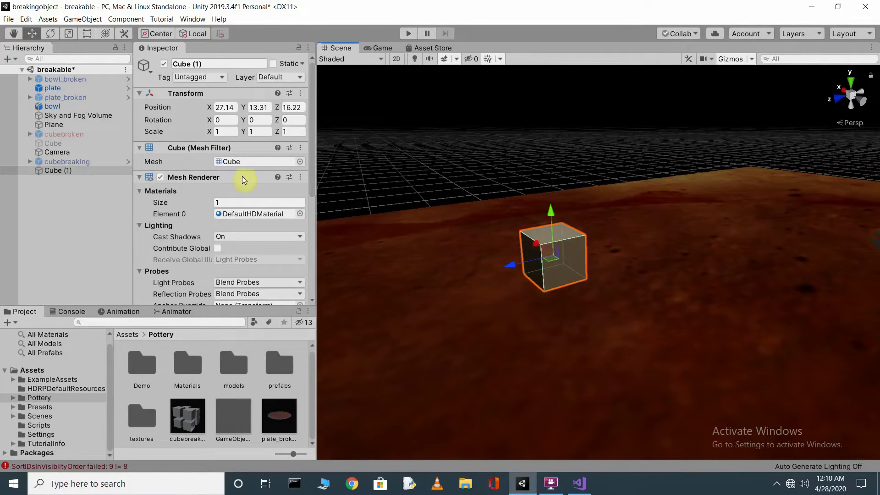
key("r")
left_click_drag(554, 256, 644, 221)
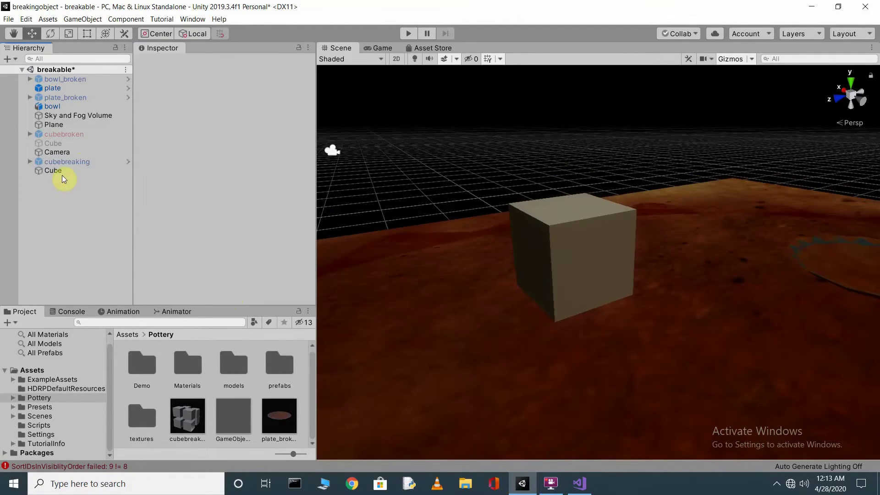
Add a Rigidbody component to the new active Cube.
left_click(64, 172)
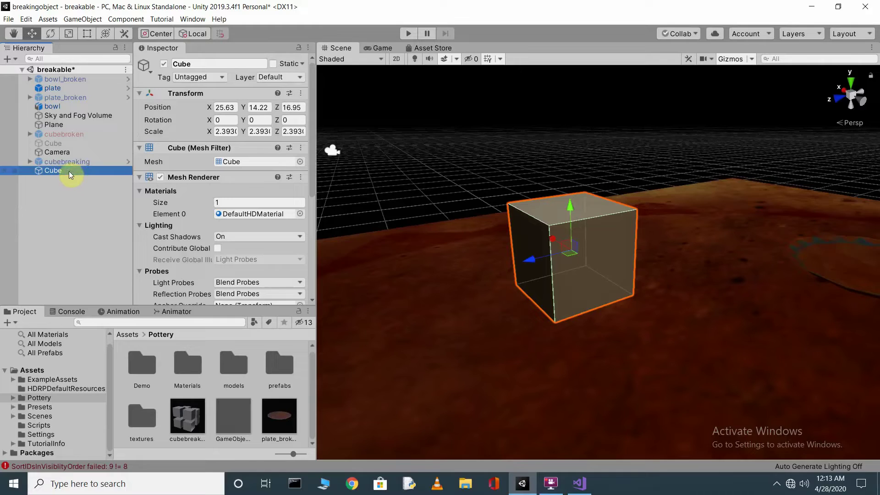
scroll(230, 238, "down", 5)
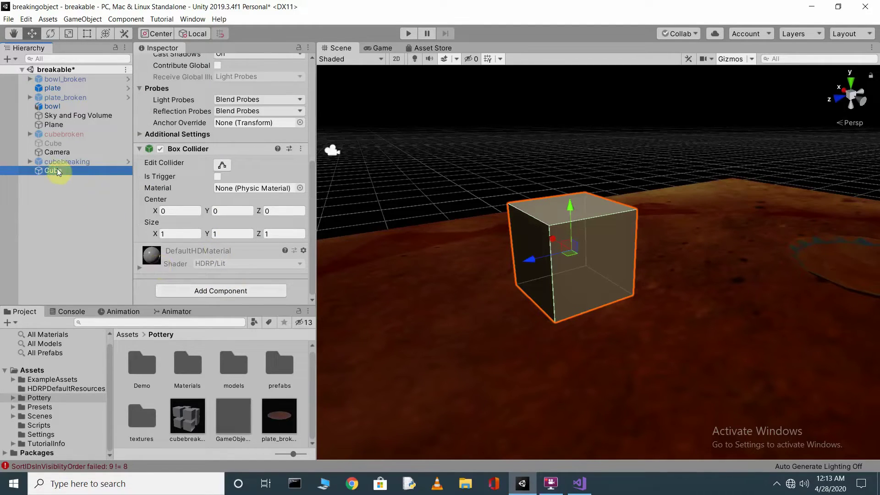
left_click(224, 292)
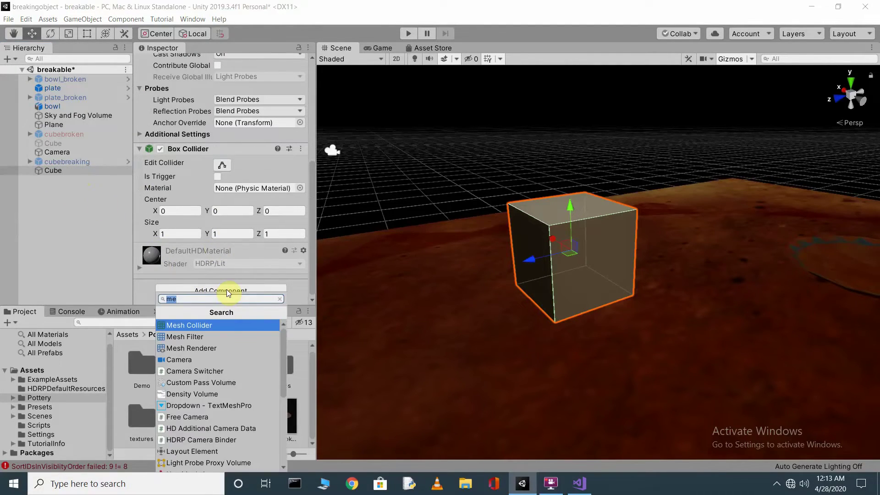
key("BackSpace")
type("rigidbody")
key("Return")
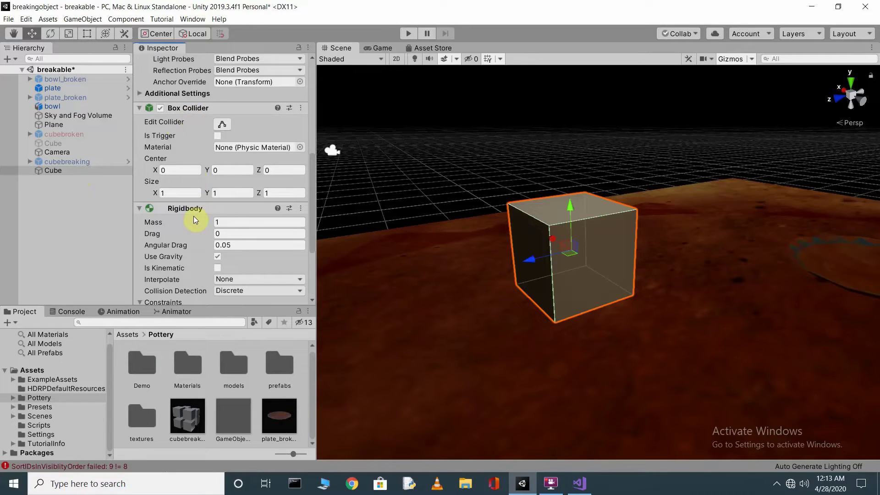
Attach the platebreak script from the Scenes folder to the active Cube.
scroll(199, 216, "down", 5)
left_click(122, 334)
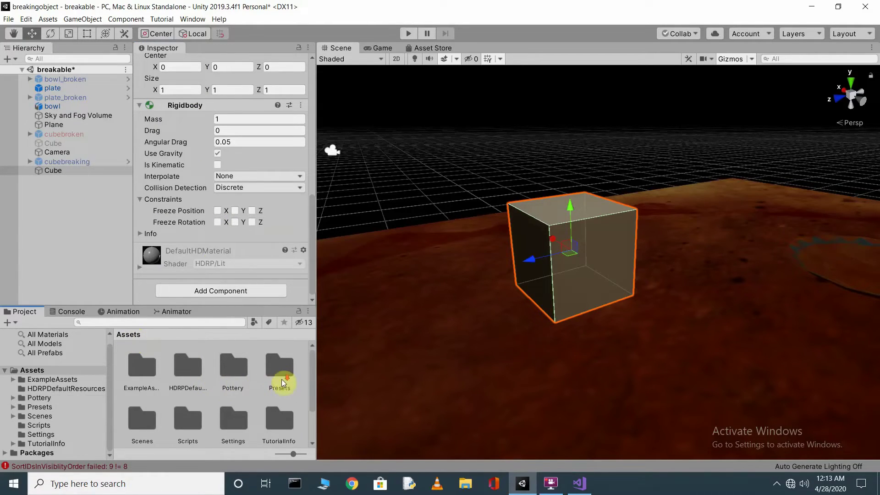
double_click(142, 417)
left_click(54, 171)
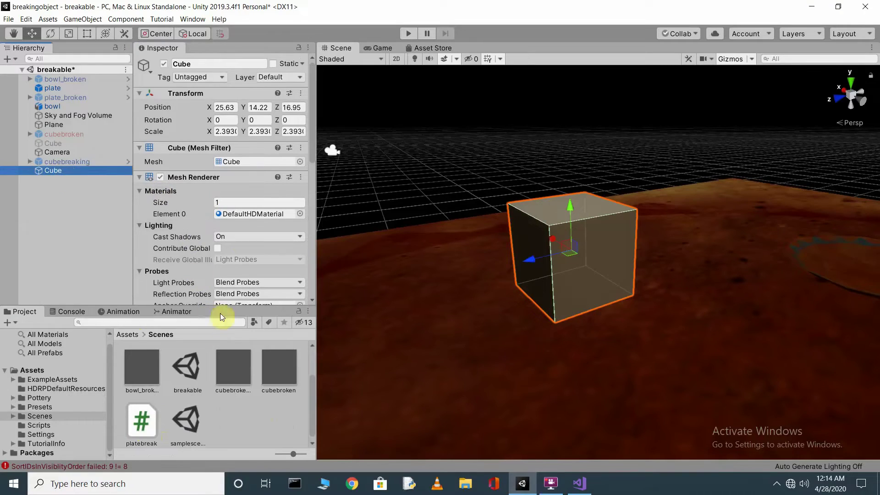
scroll(248, 259, "down", 5)
scroll(258, 262, "down", 5)
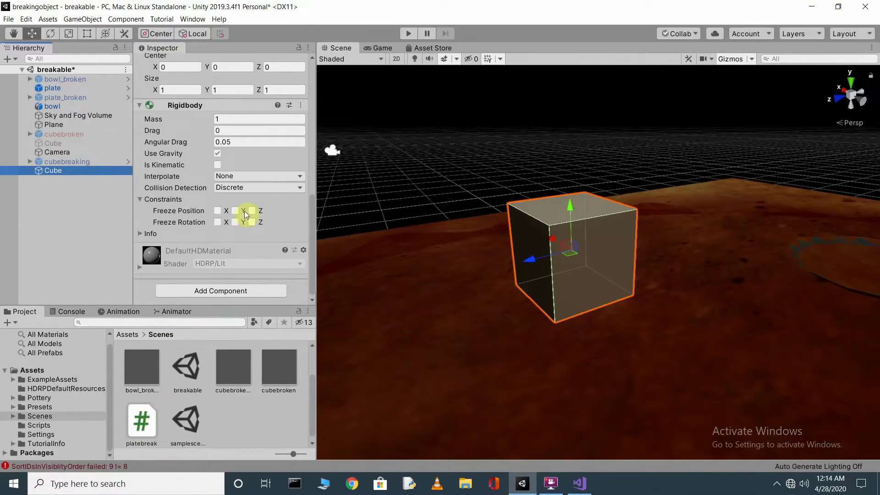
left_click_drag(262, 173, 261, 171)
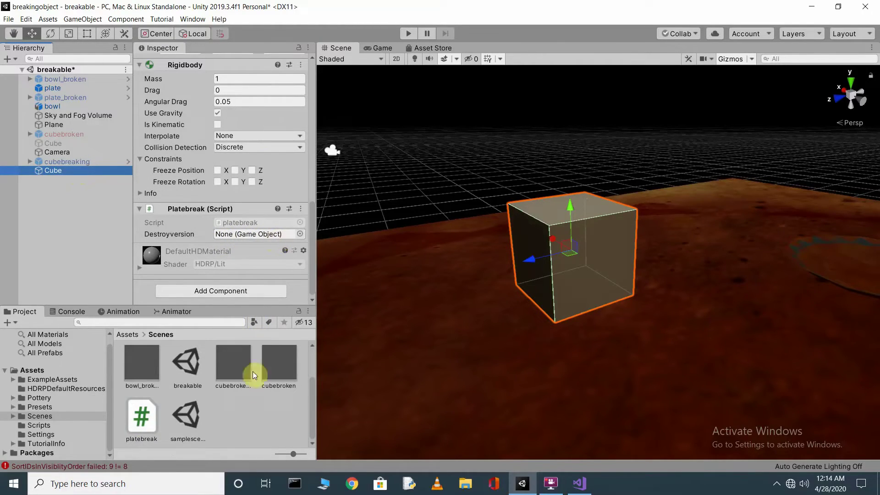
Assign the cubebreaking prefab from the Pottery folder as the Destroyversion of the Cube's Platebreak script.
scroll(249, 395, "up", 2)
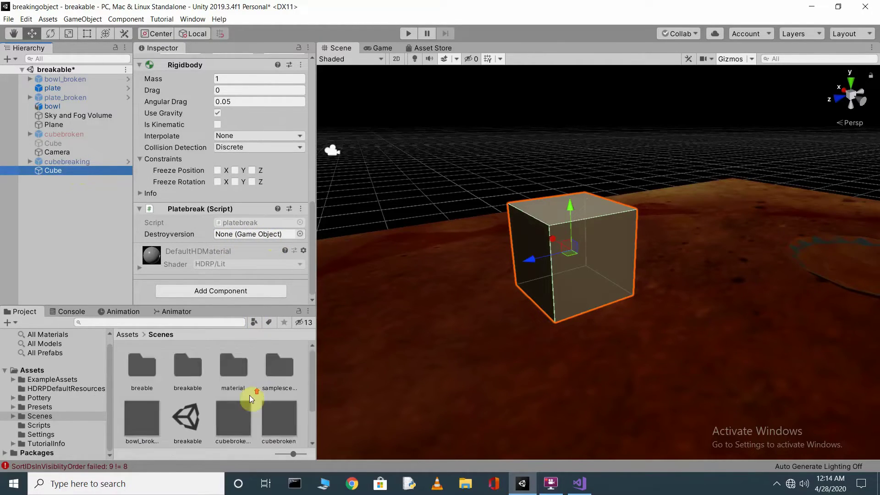
left_click(129, 335)
double_click(233, 366)
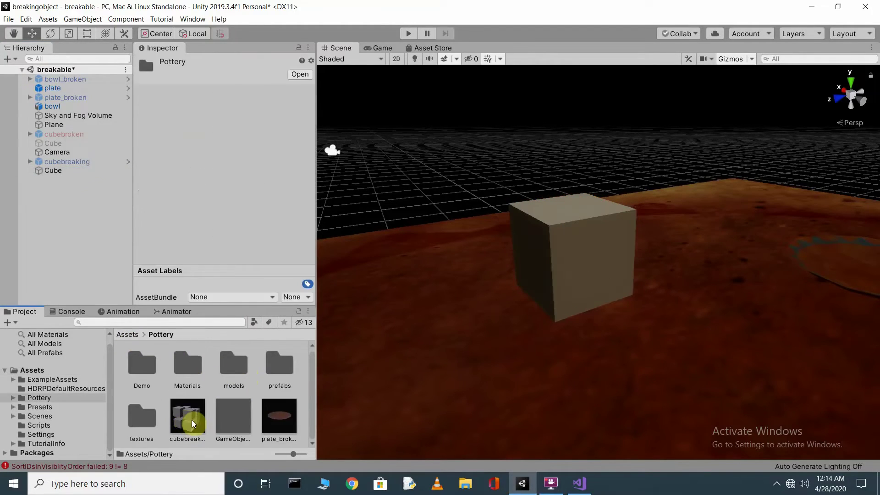
left_click(57, 172)
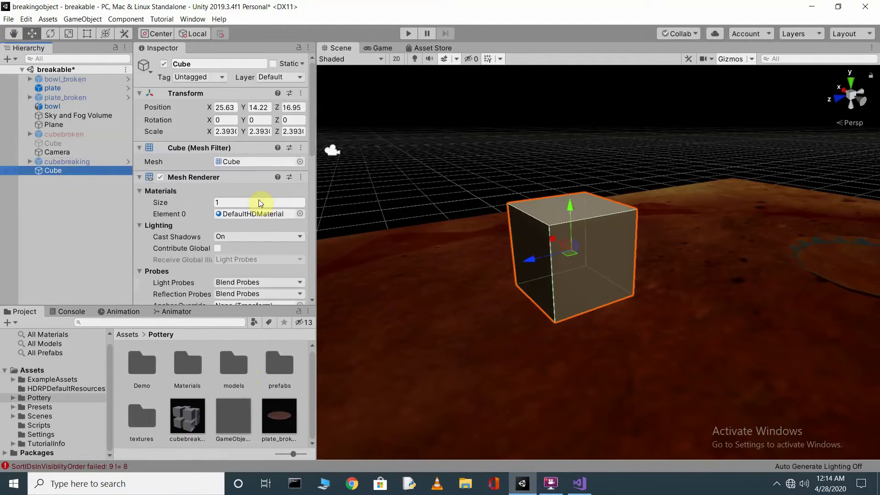
scroll(259, 203, "down", 10)
scroll(254, 236, "up", 10)
Play the scene, break the cube in the game view to test the prefab swap, and stop playback.
left_click(409, 33)
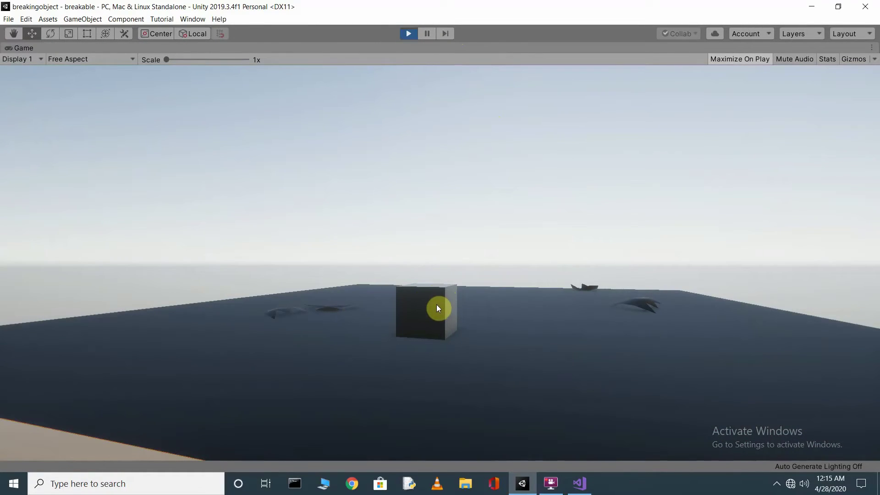
left_click(436, 306)
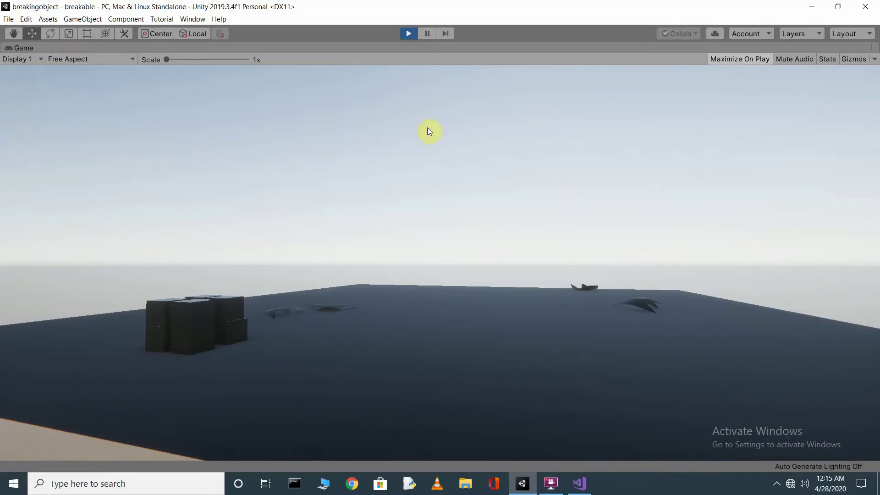
key("ctrl+p")
Deactivate the whole Cube and reactivate the cubebreaking object in the scene.
left_click(65, 161)
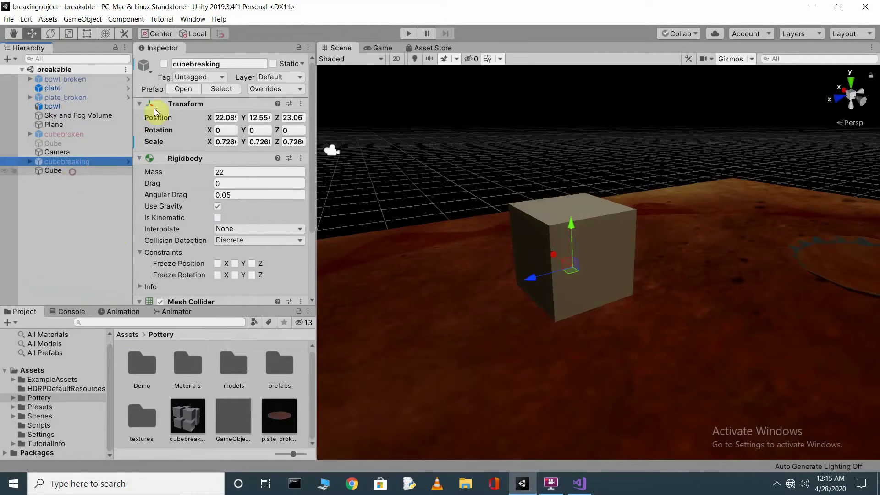
left_click(163, 63)
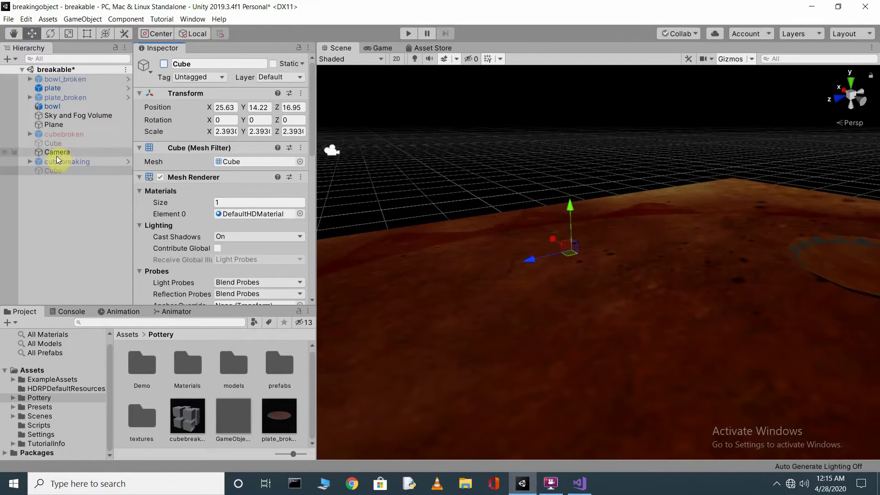
left_click(75, 161)
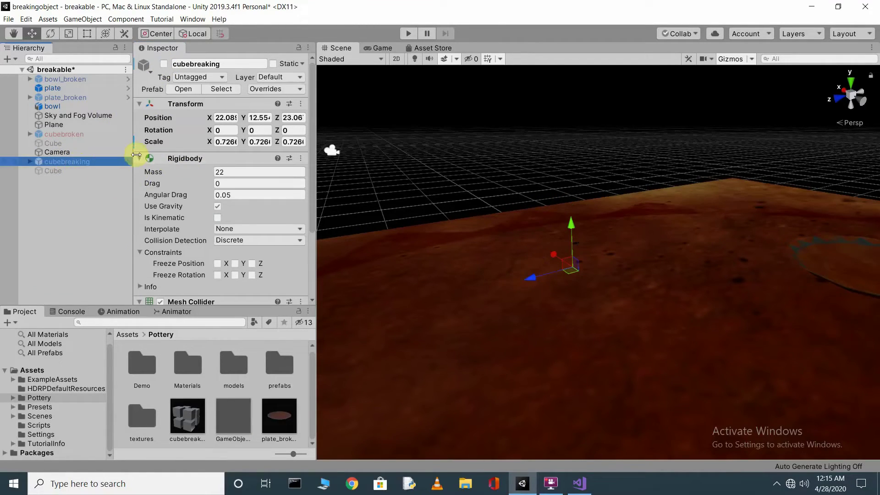
scroll(231, 196, "down", 4)
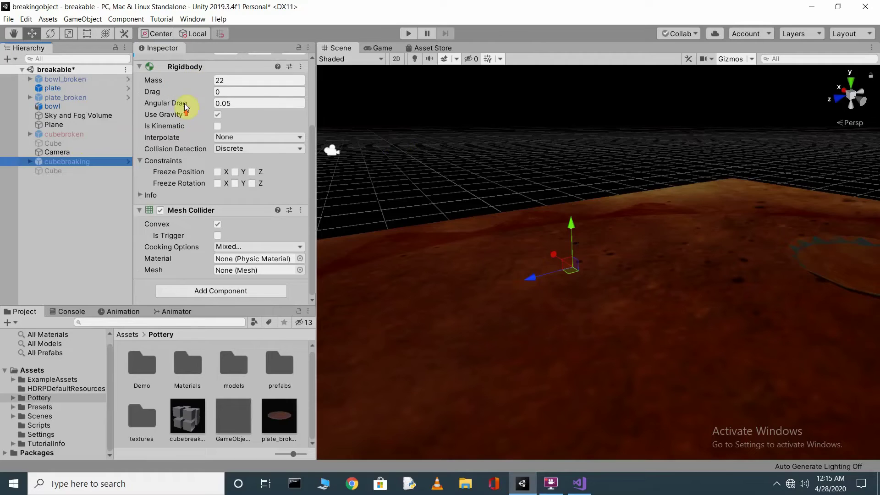
scroll(185, 107, "up", 4)
left_click(164, 64)
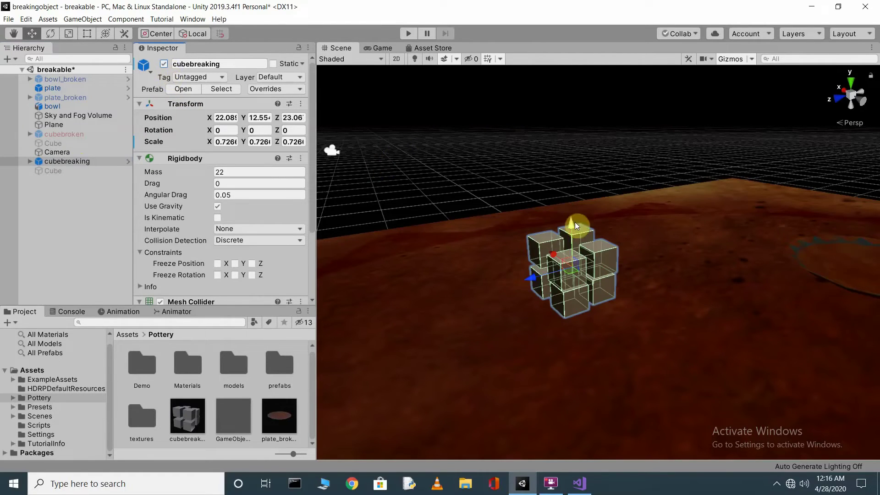
Add a Sphere to the scene and move it into the gap between the cubes of the cubebreaking object.
left_click(569, 110)
scroll(606, 228, "up", 2)
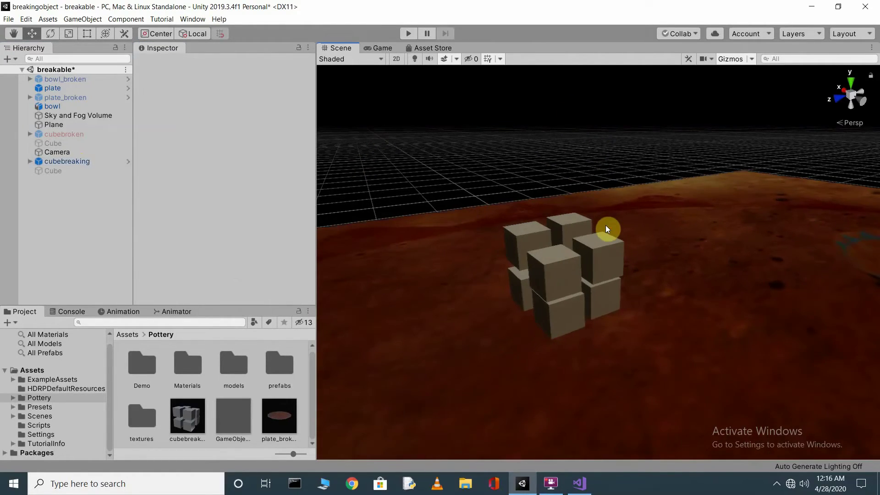
scroll(606, 225, "up", 5)
right_click_drag(703, 213, 609, 162)
right_click_drag(583, 211, 585, 271)
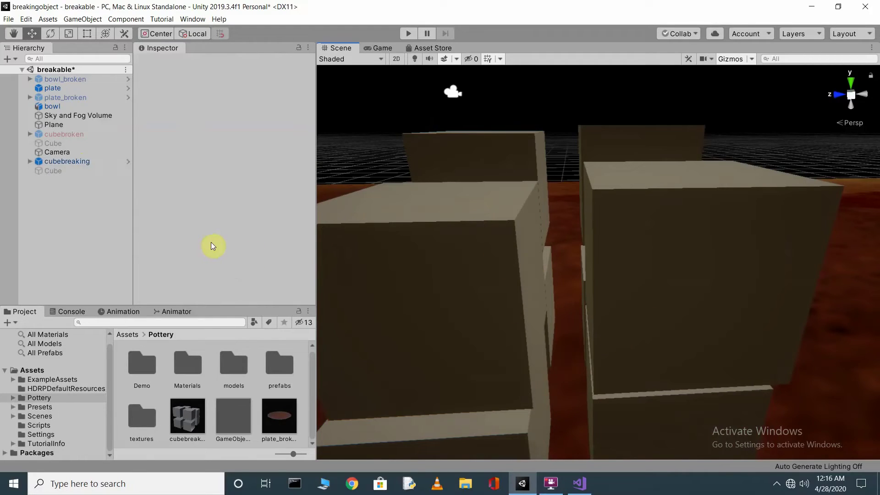
right_click(36, 193)
mouse_move(109, 296)
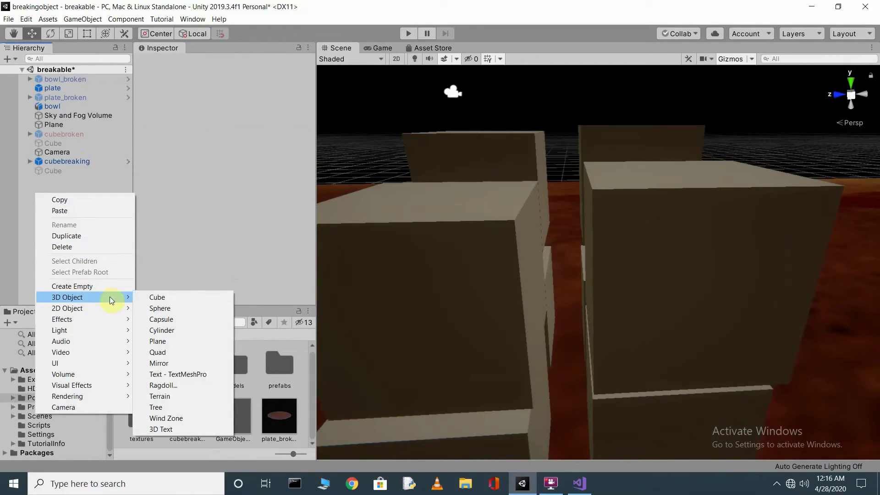
left_click(160, 308)
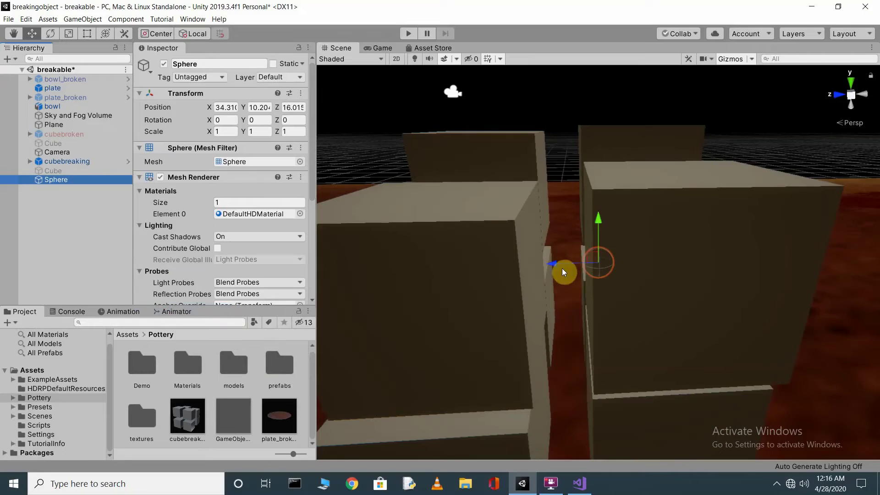
left_click_drag(559, 263, 527, 269)
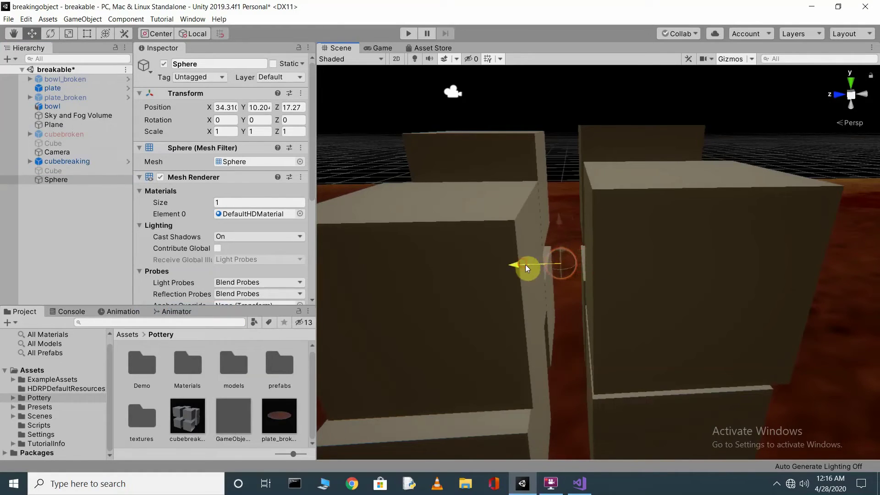
left_click_drag(558, 213, 551, 175)
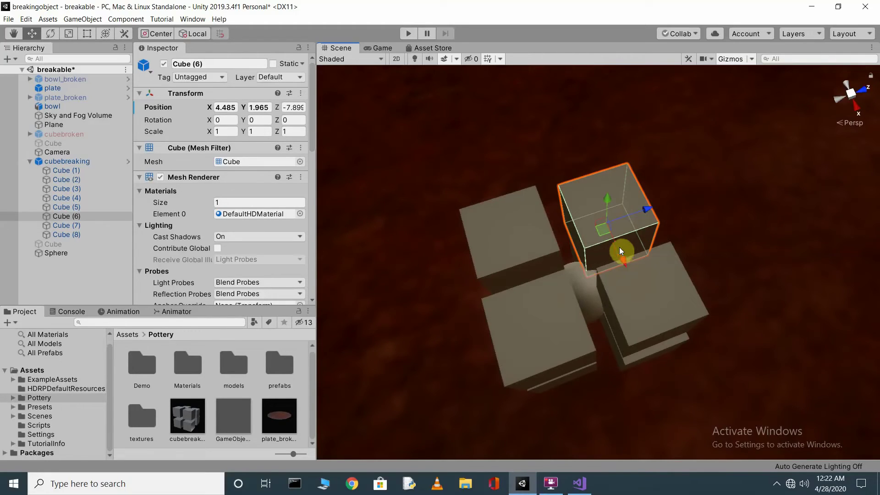
Make the Sphere a child of the cubebreaking object.
left_click(30, 161)
left_click(56, 179)
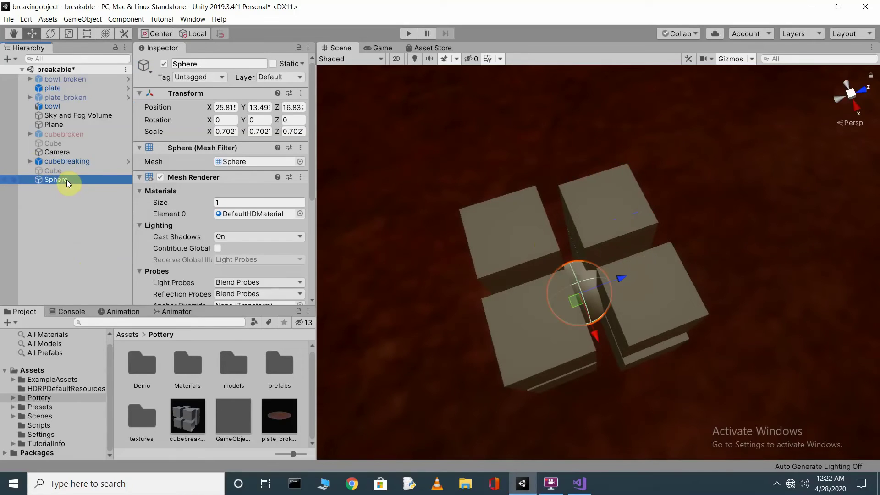
scroll(186, 223, "down", 8)
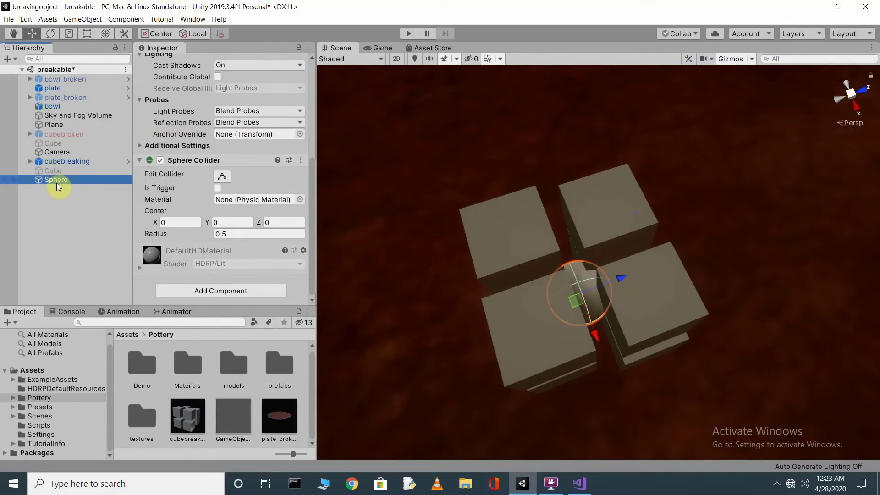
left_click_drag(56, 179, 65, 163)
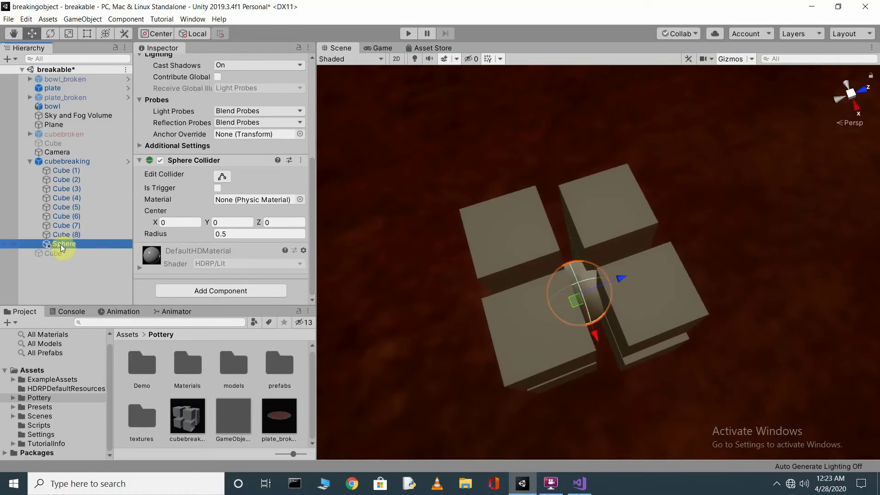
Save the cubebreaking object, including its Sphere, as a prefab in the Pottery folder.
left_click(67, 161)
key("Left")
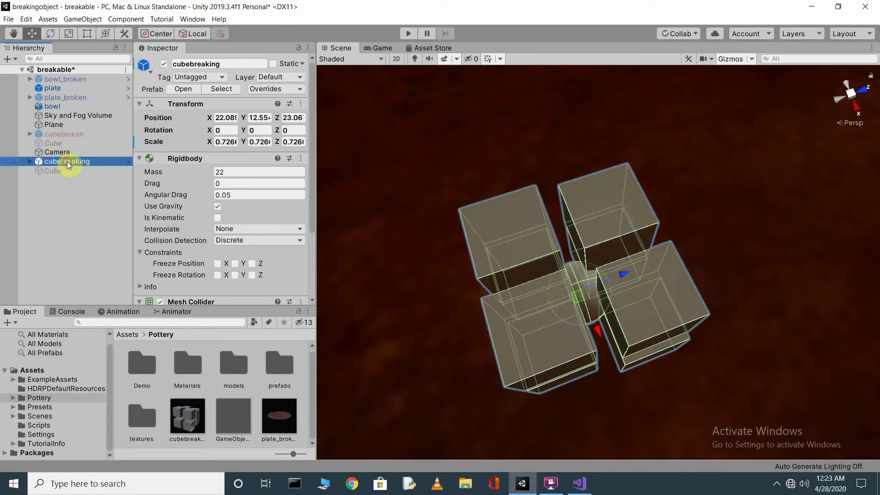
left_click_drag(68, 165, 225, 390)
left_click(406, 262)
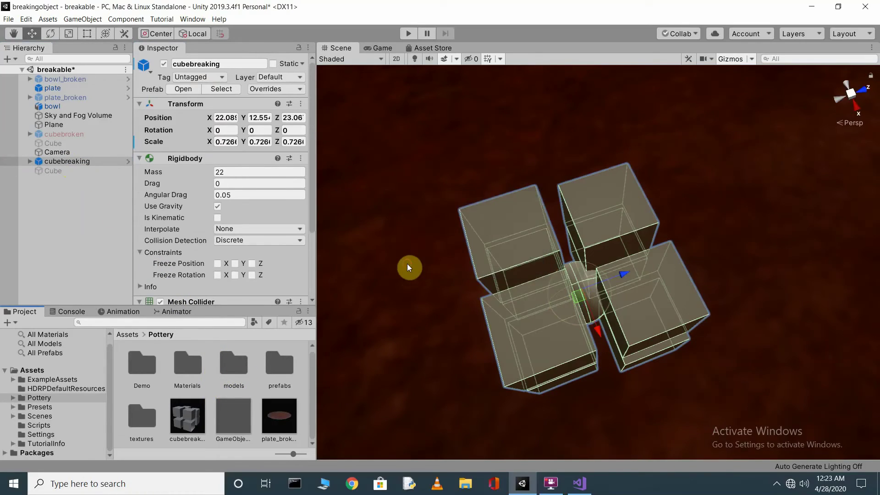
Select the whole Cube below cubebreaking and assign the cubebreaking 1 prefab as the Destroyversion of its Platebreak script.
key("Down")
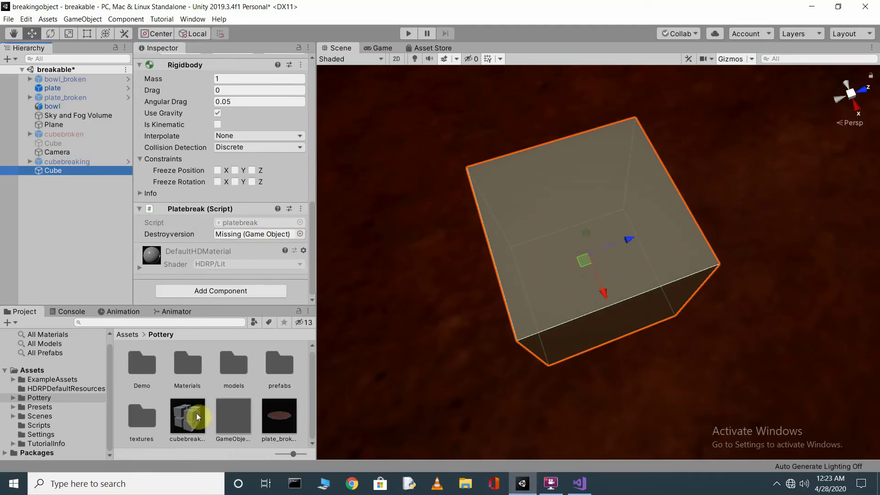
left_click_drag(189, 414, 249, 237)
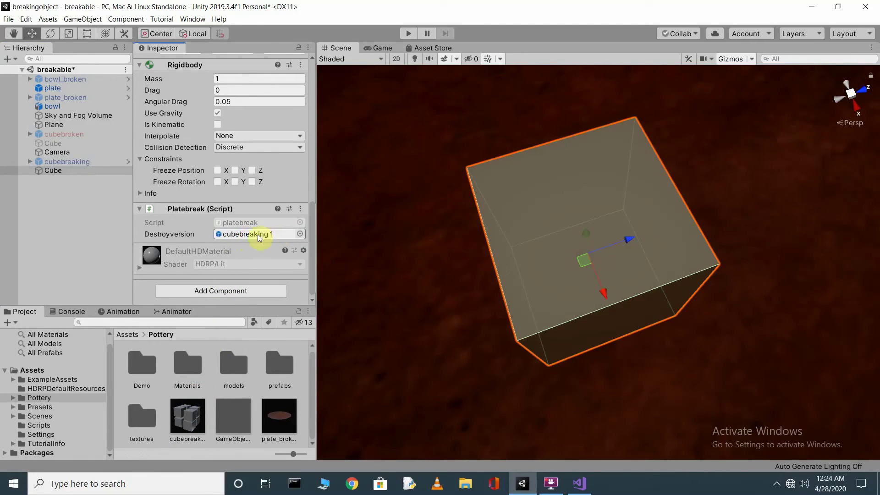
Play the scene and break the bowl, the plate and both cubes in the game view.
left_click(409, 33)
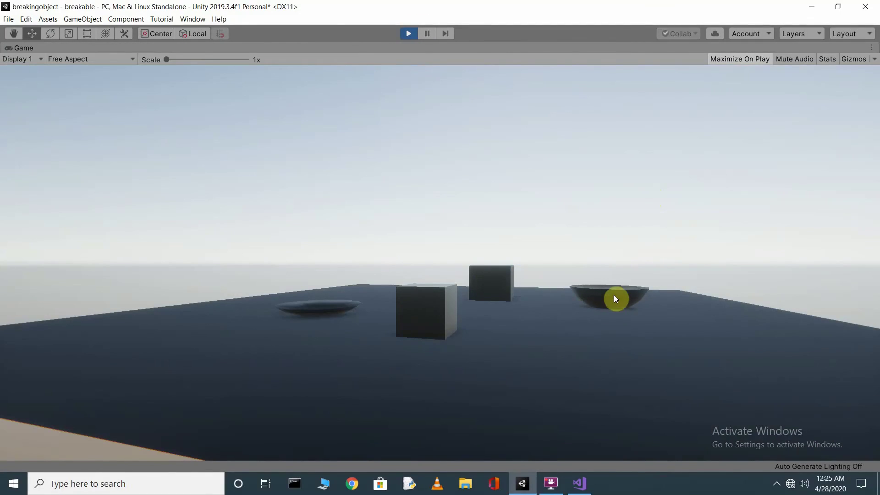
left_click(614, 298)
left_click(314, 314)
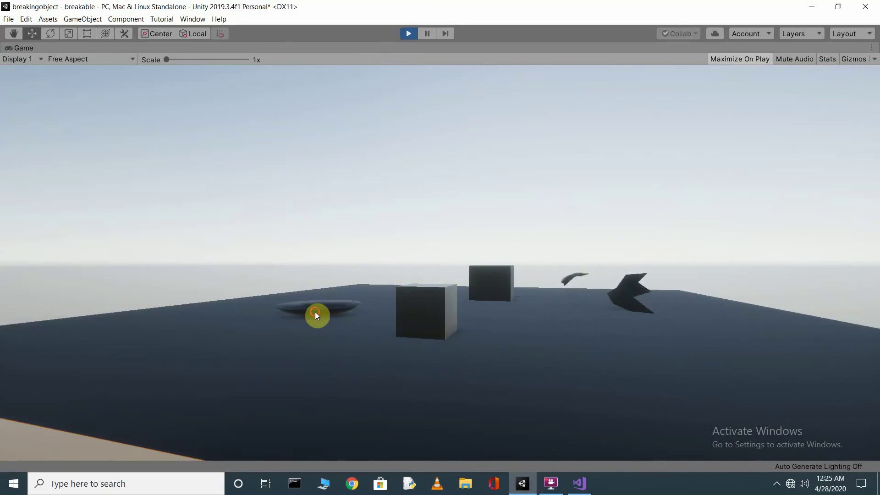
left_click(498, 281)
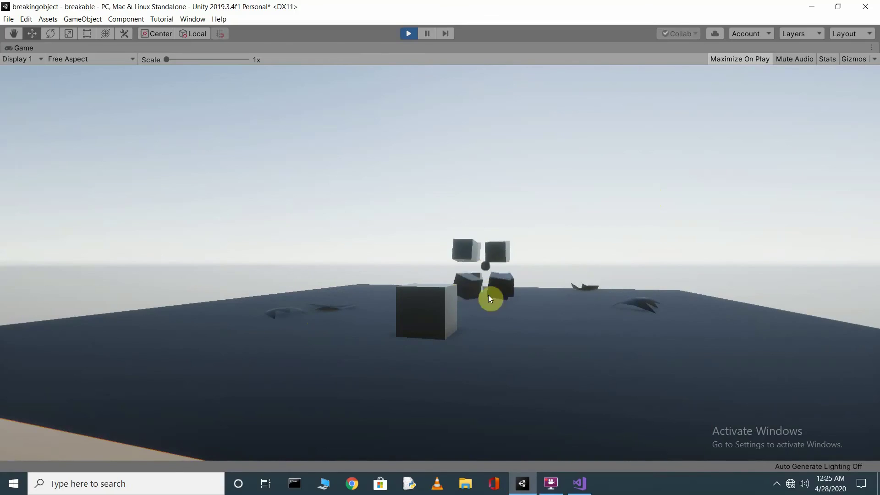
left_click(427, 302)
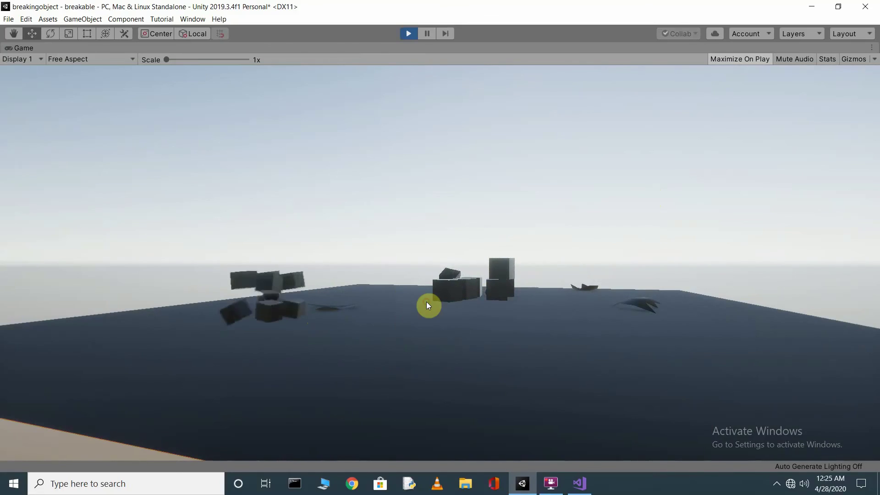